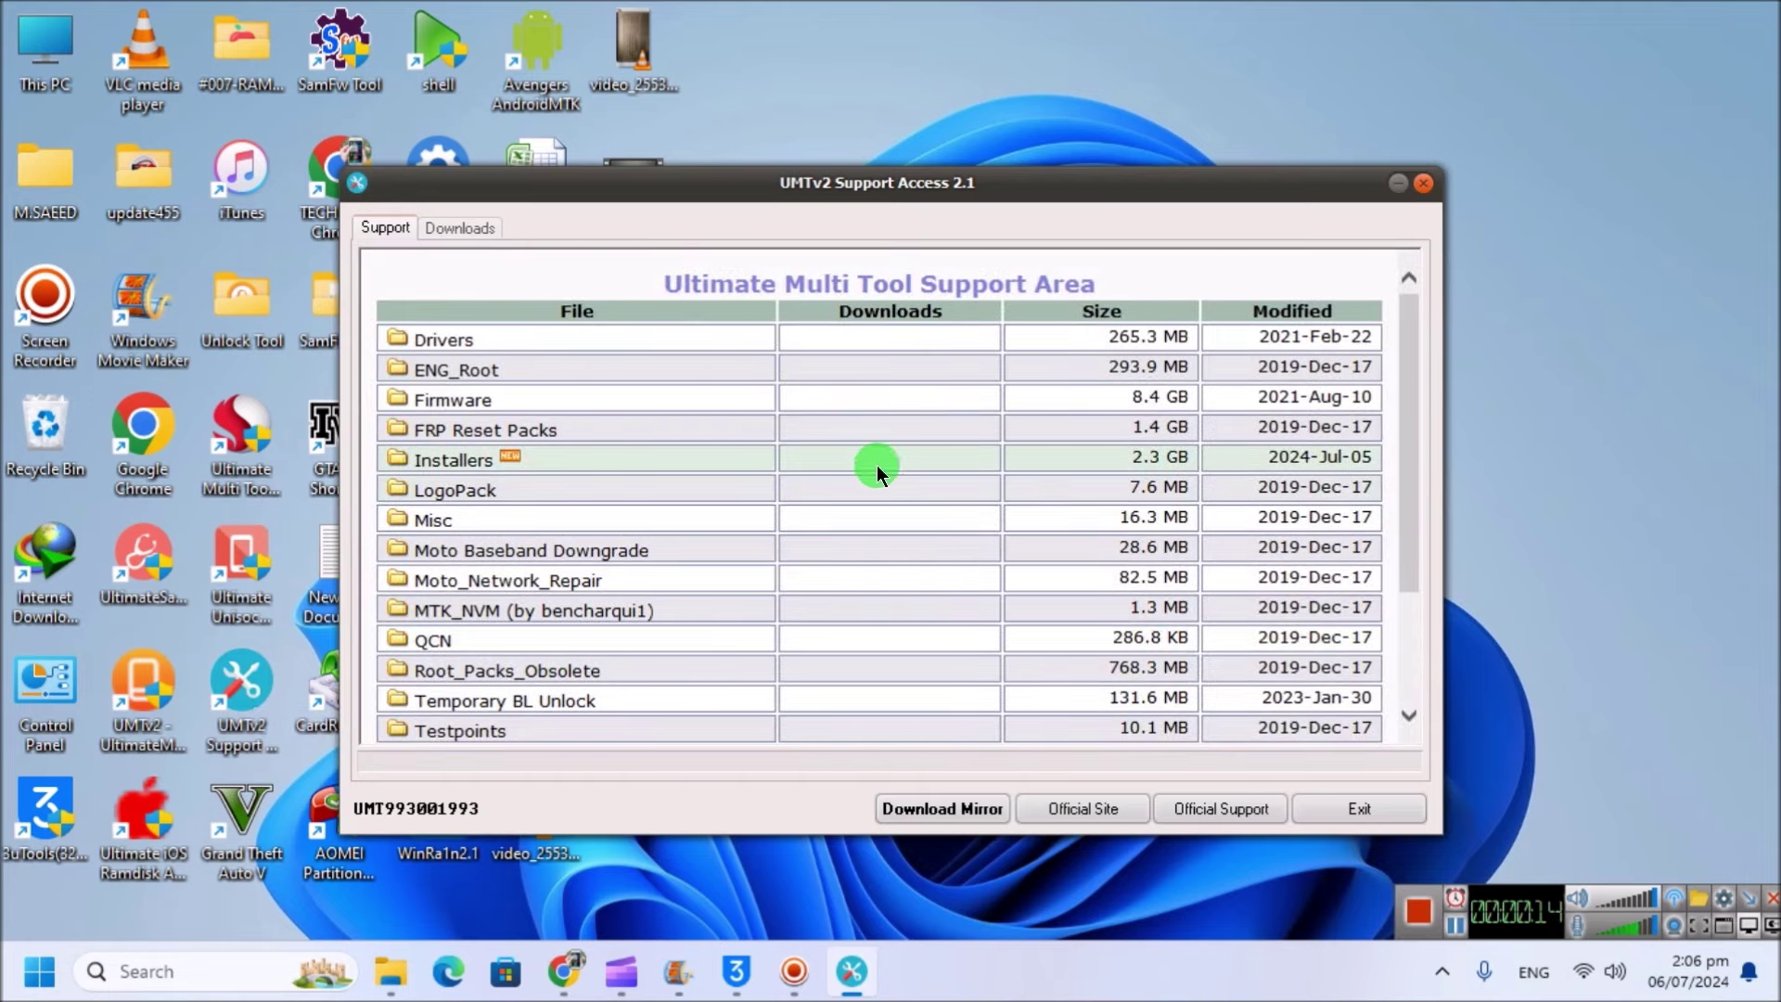
- Download UMTv2_UMTPro_QcFire_v10.3_Setup.7z from the Installers folder of the support area
left_click(454, 463)
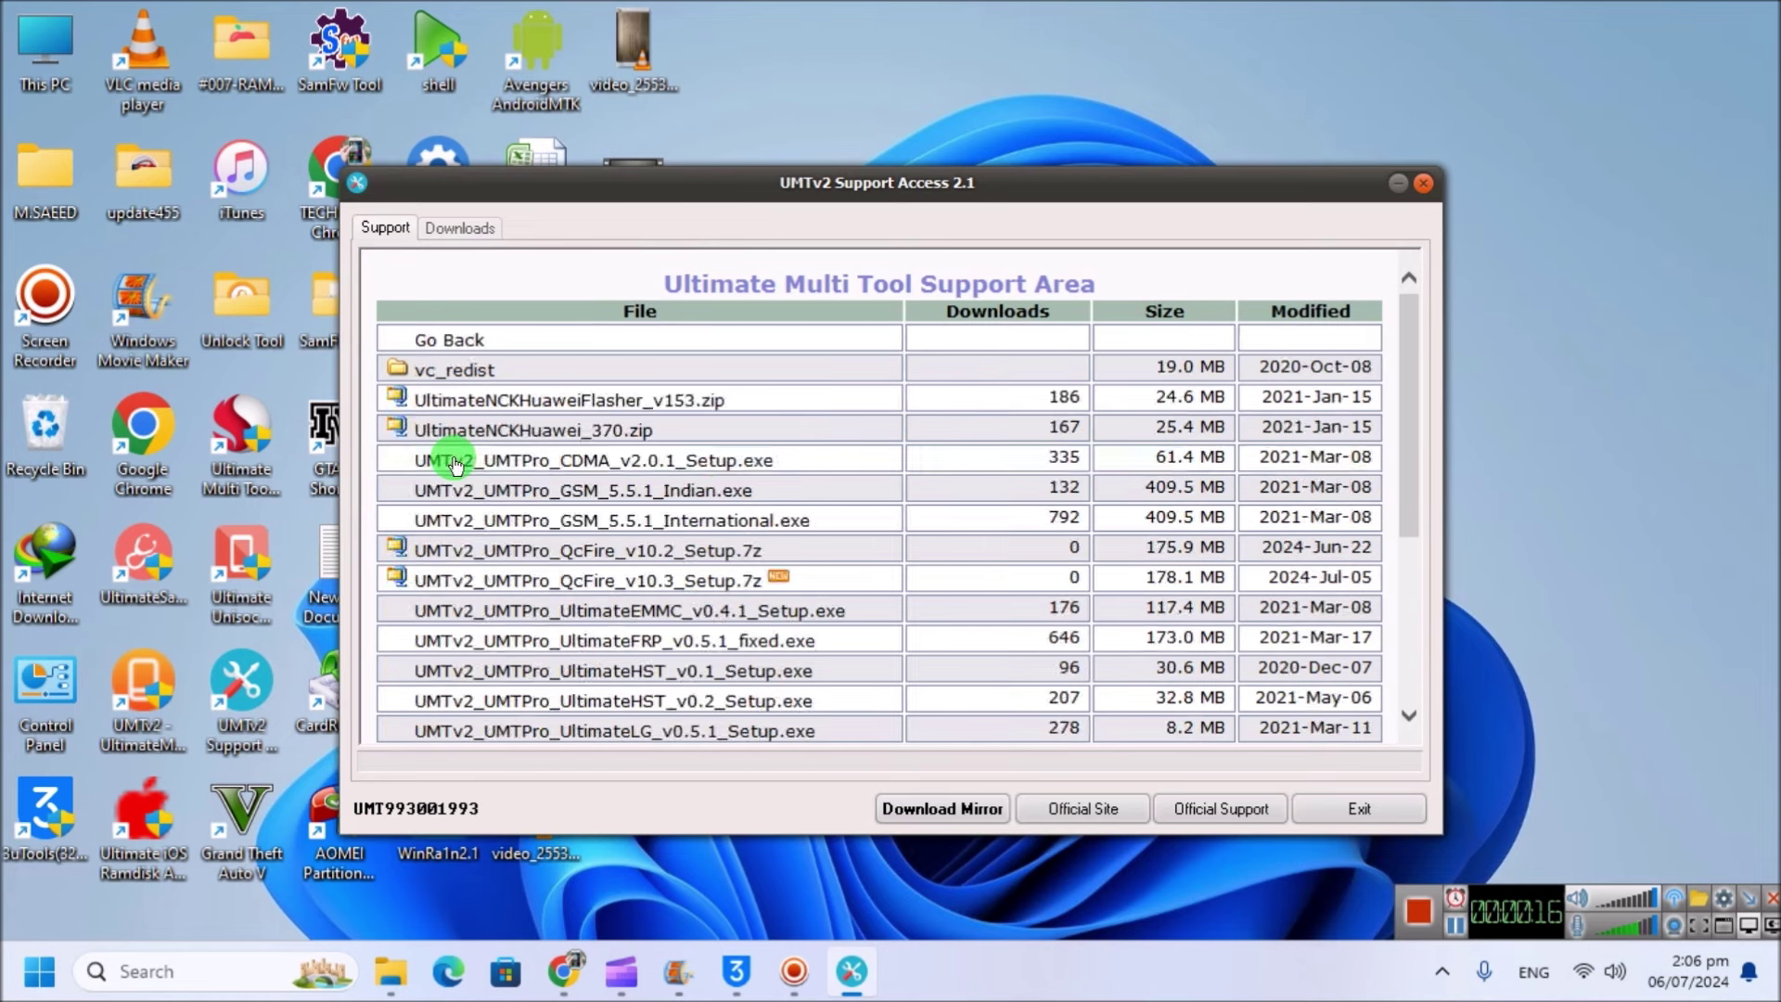
double_click(674, 583)
left_click(1063, 571)
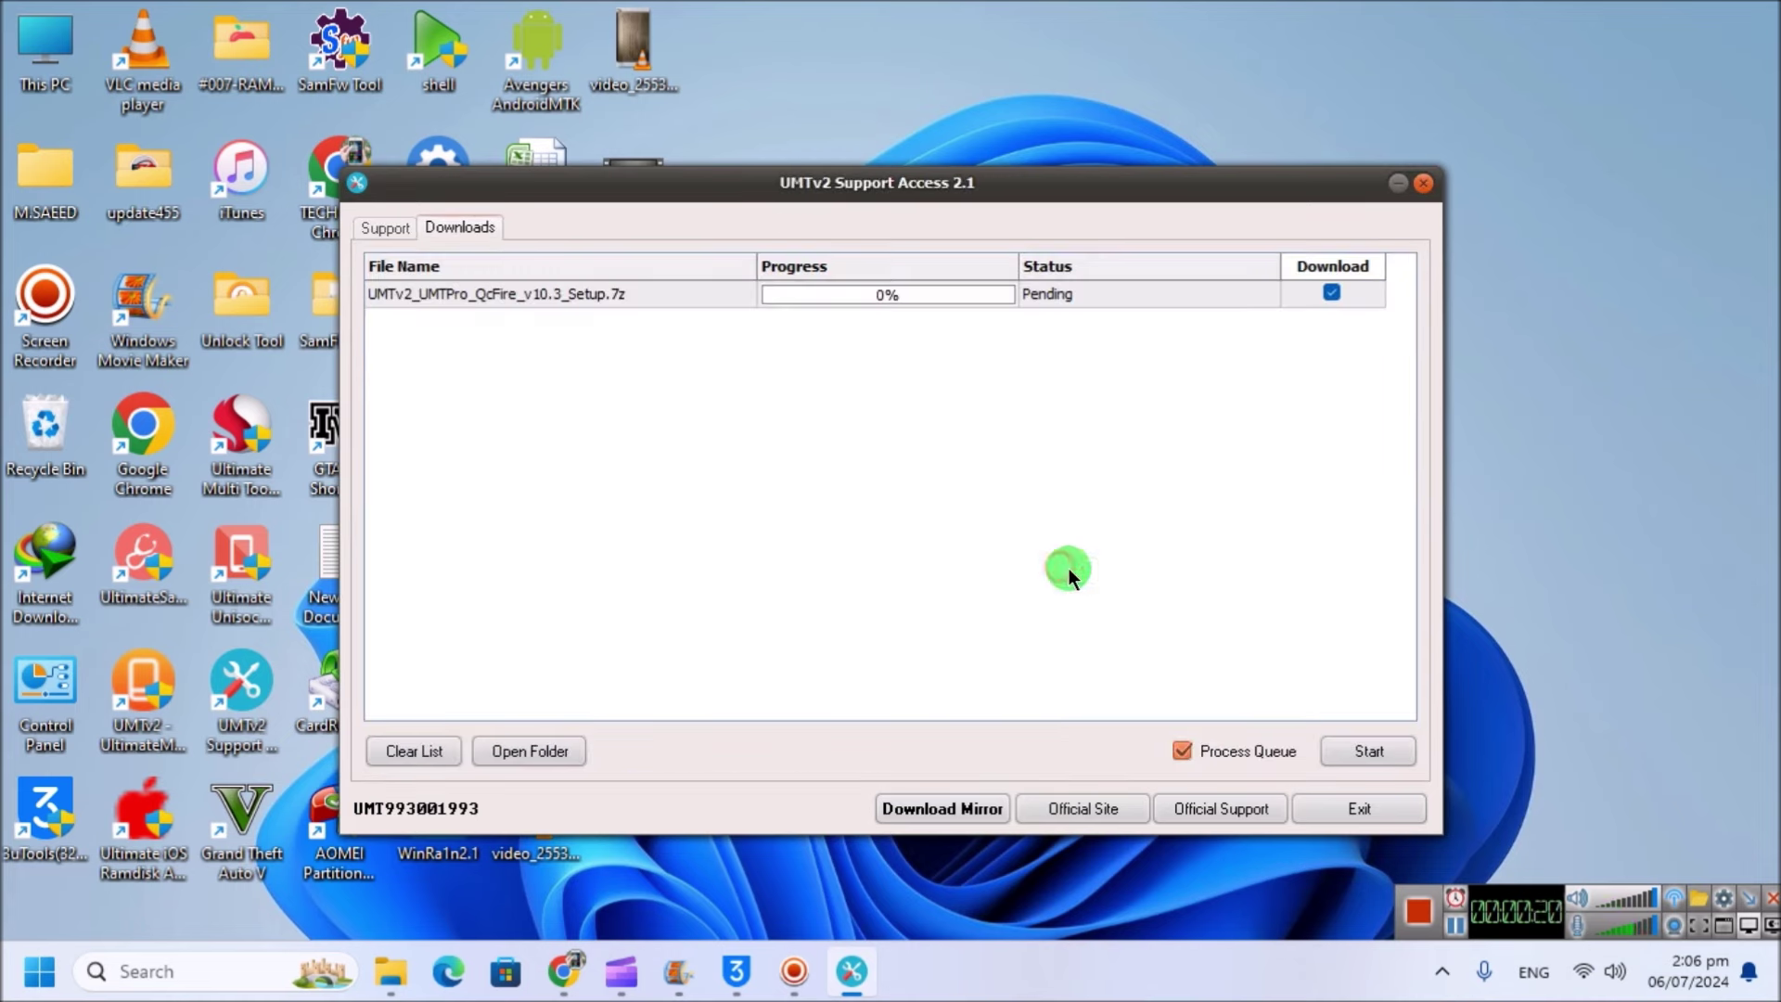
left_click(1346, 742)
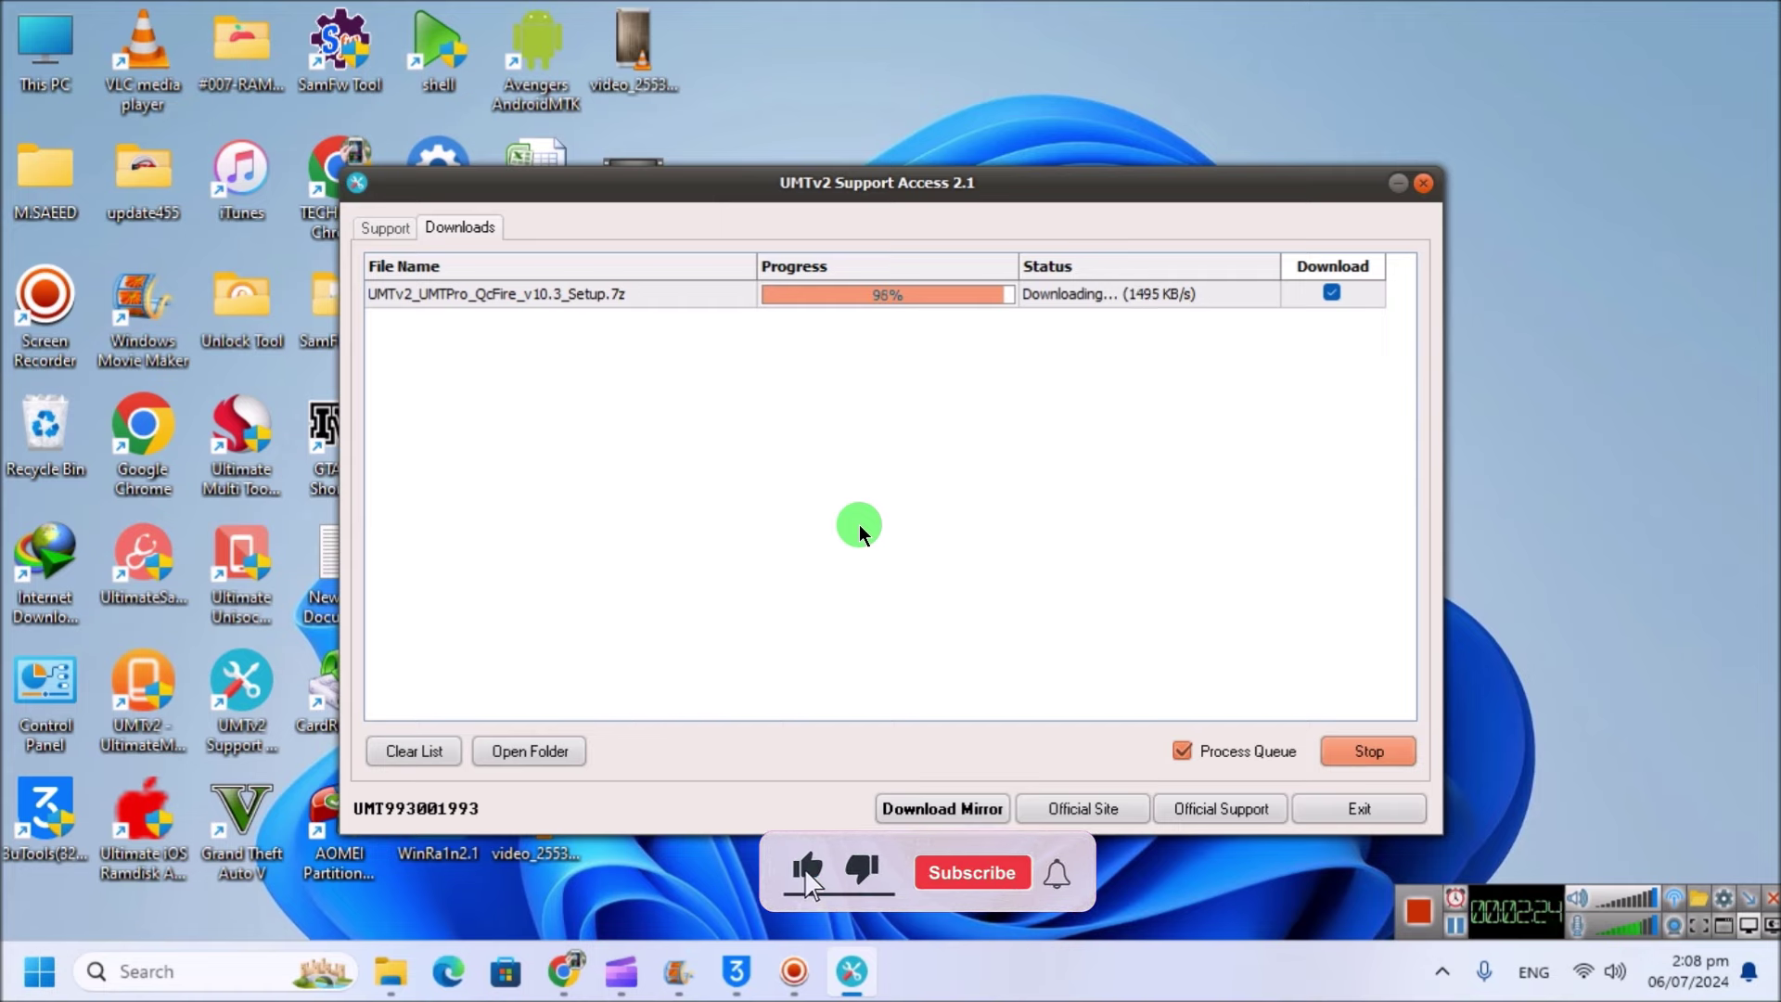
left_click(1459, 938)
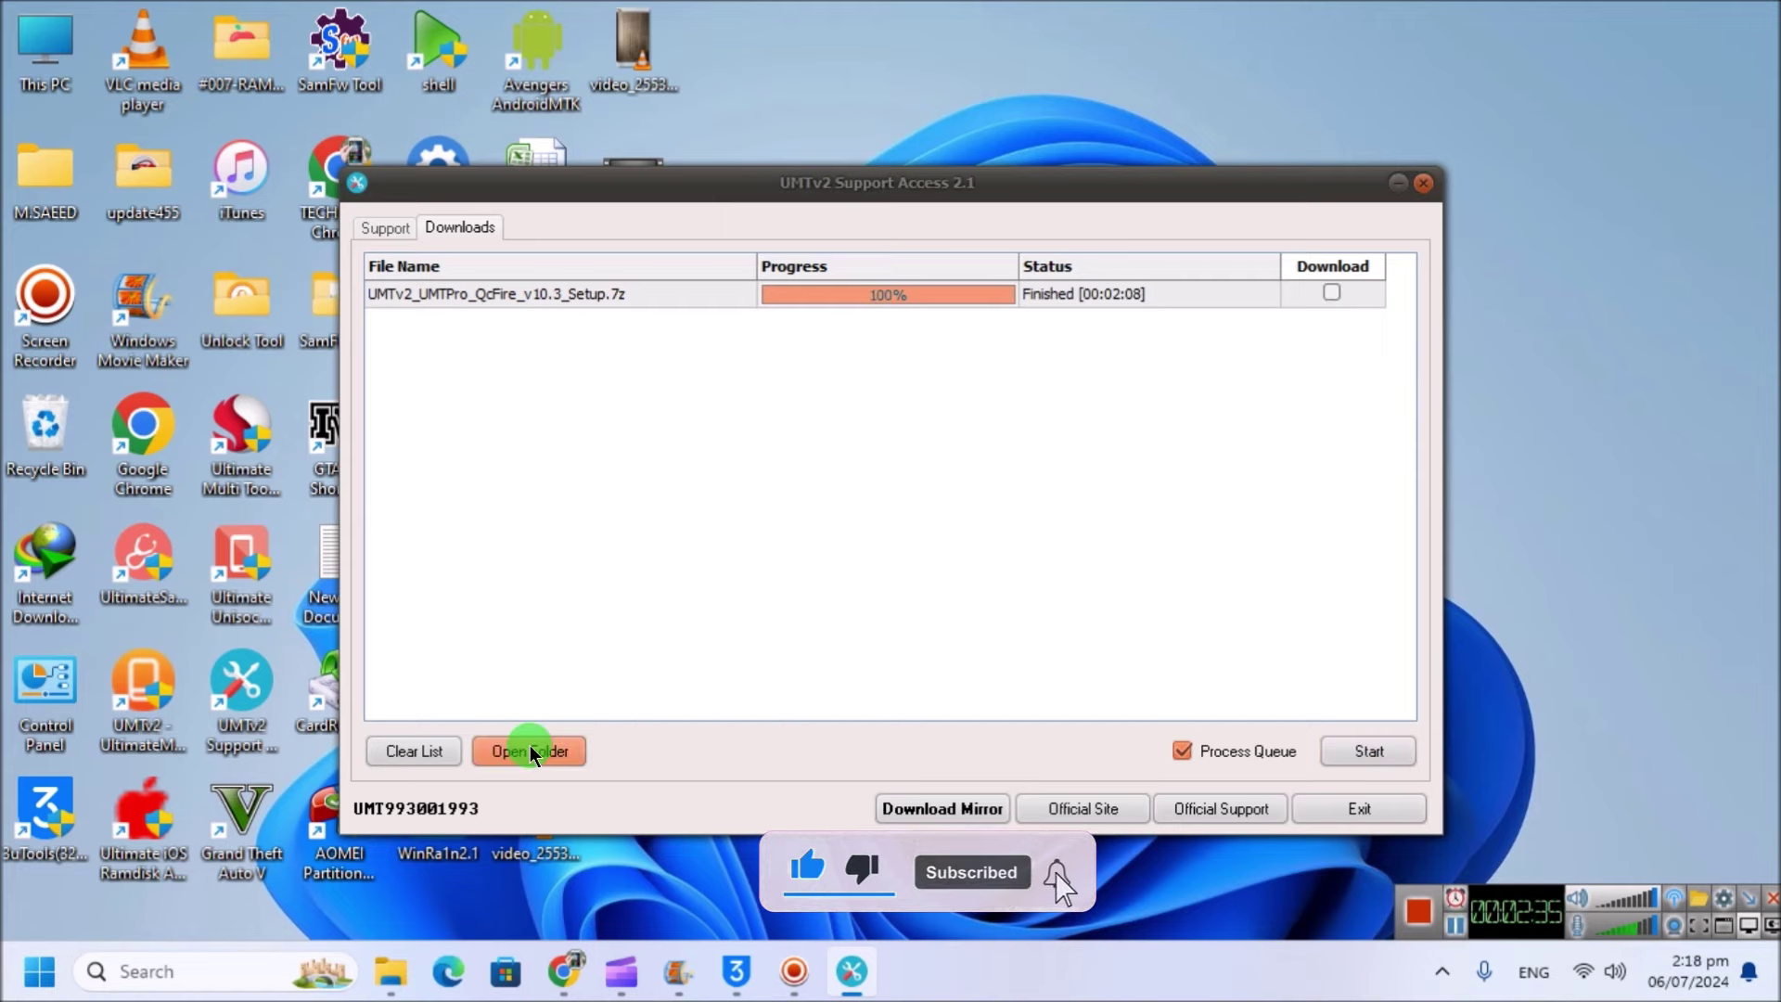
- Open the download folder and extract the UMTv2_UMTPro_QcFire_v10.3_Setup archive in place with 7-Zip
left_click(530, 750)
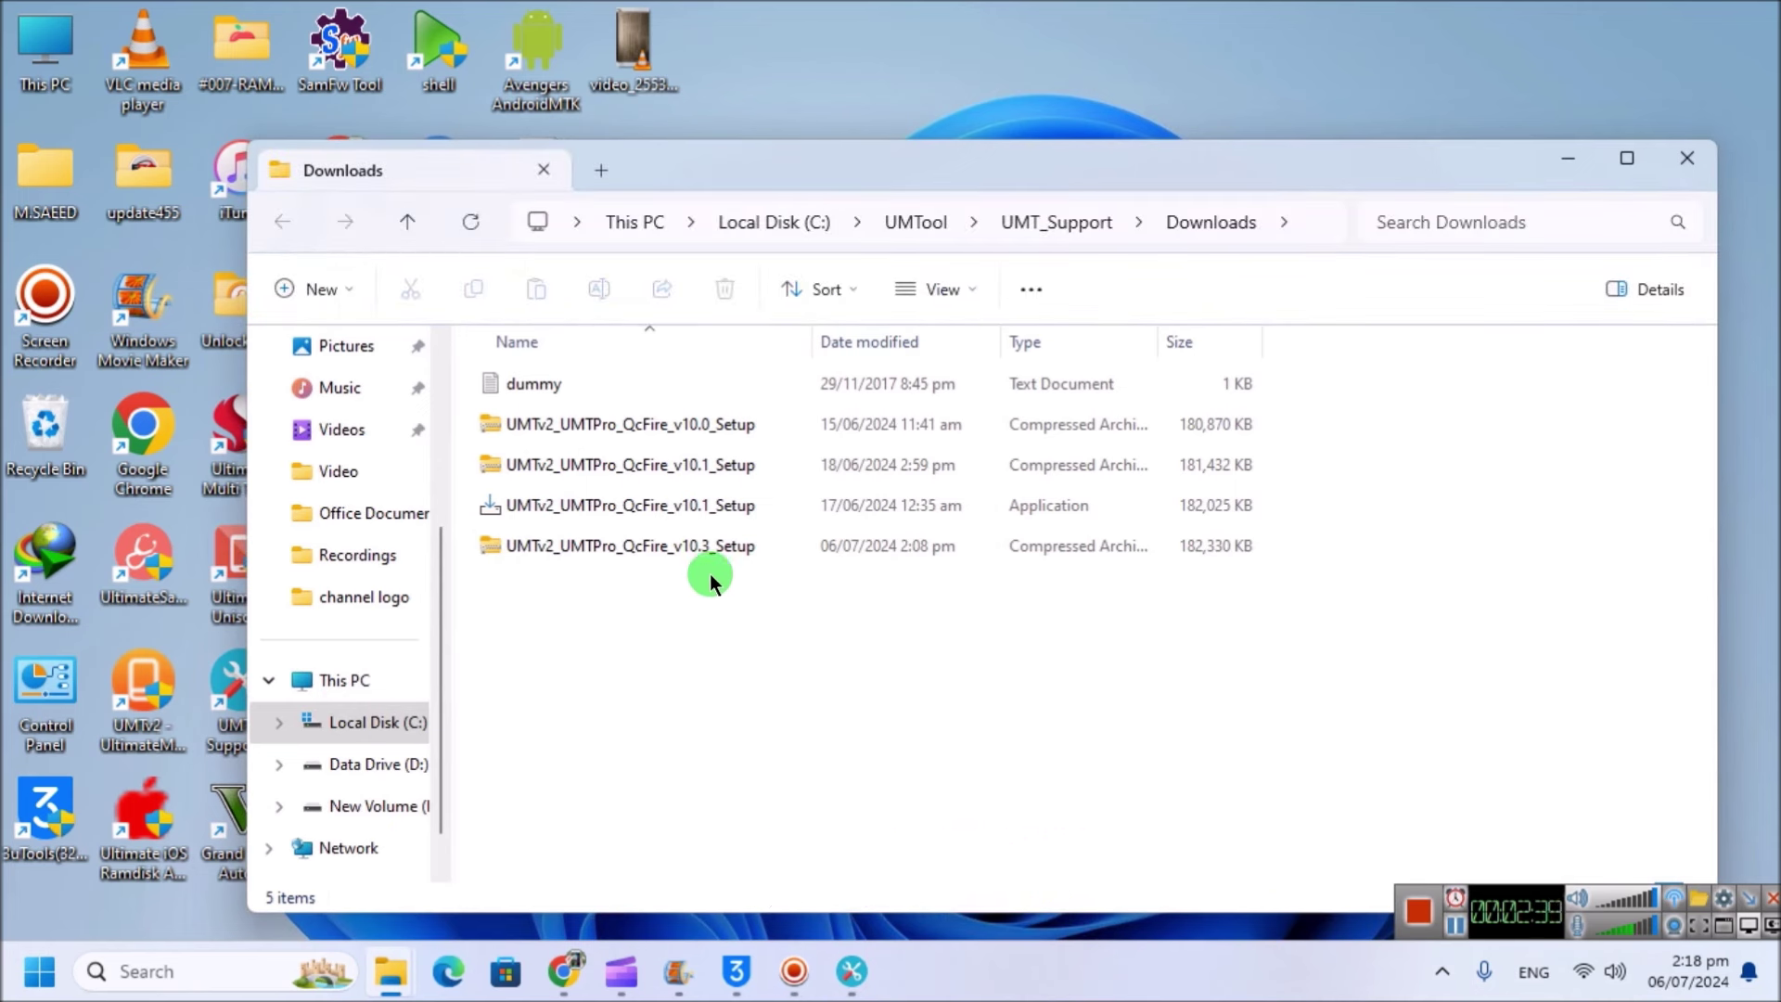
left_click(725, 549)
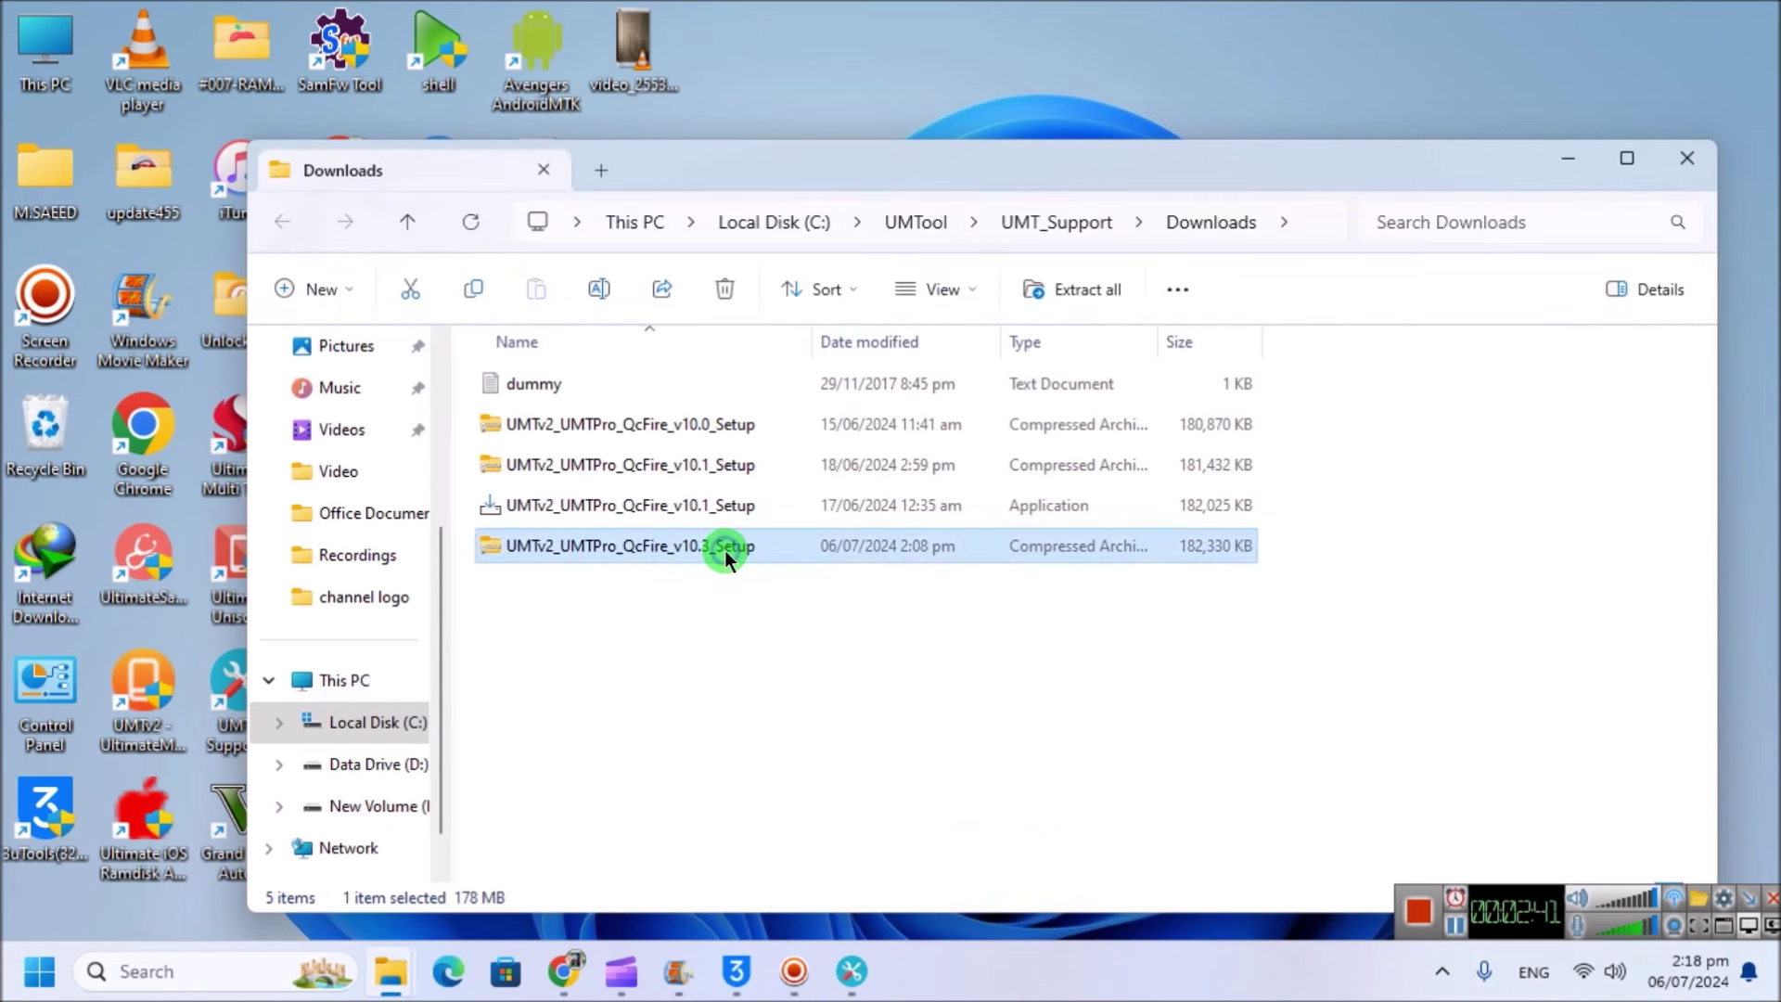
right_click(725, 549)
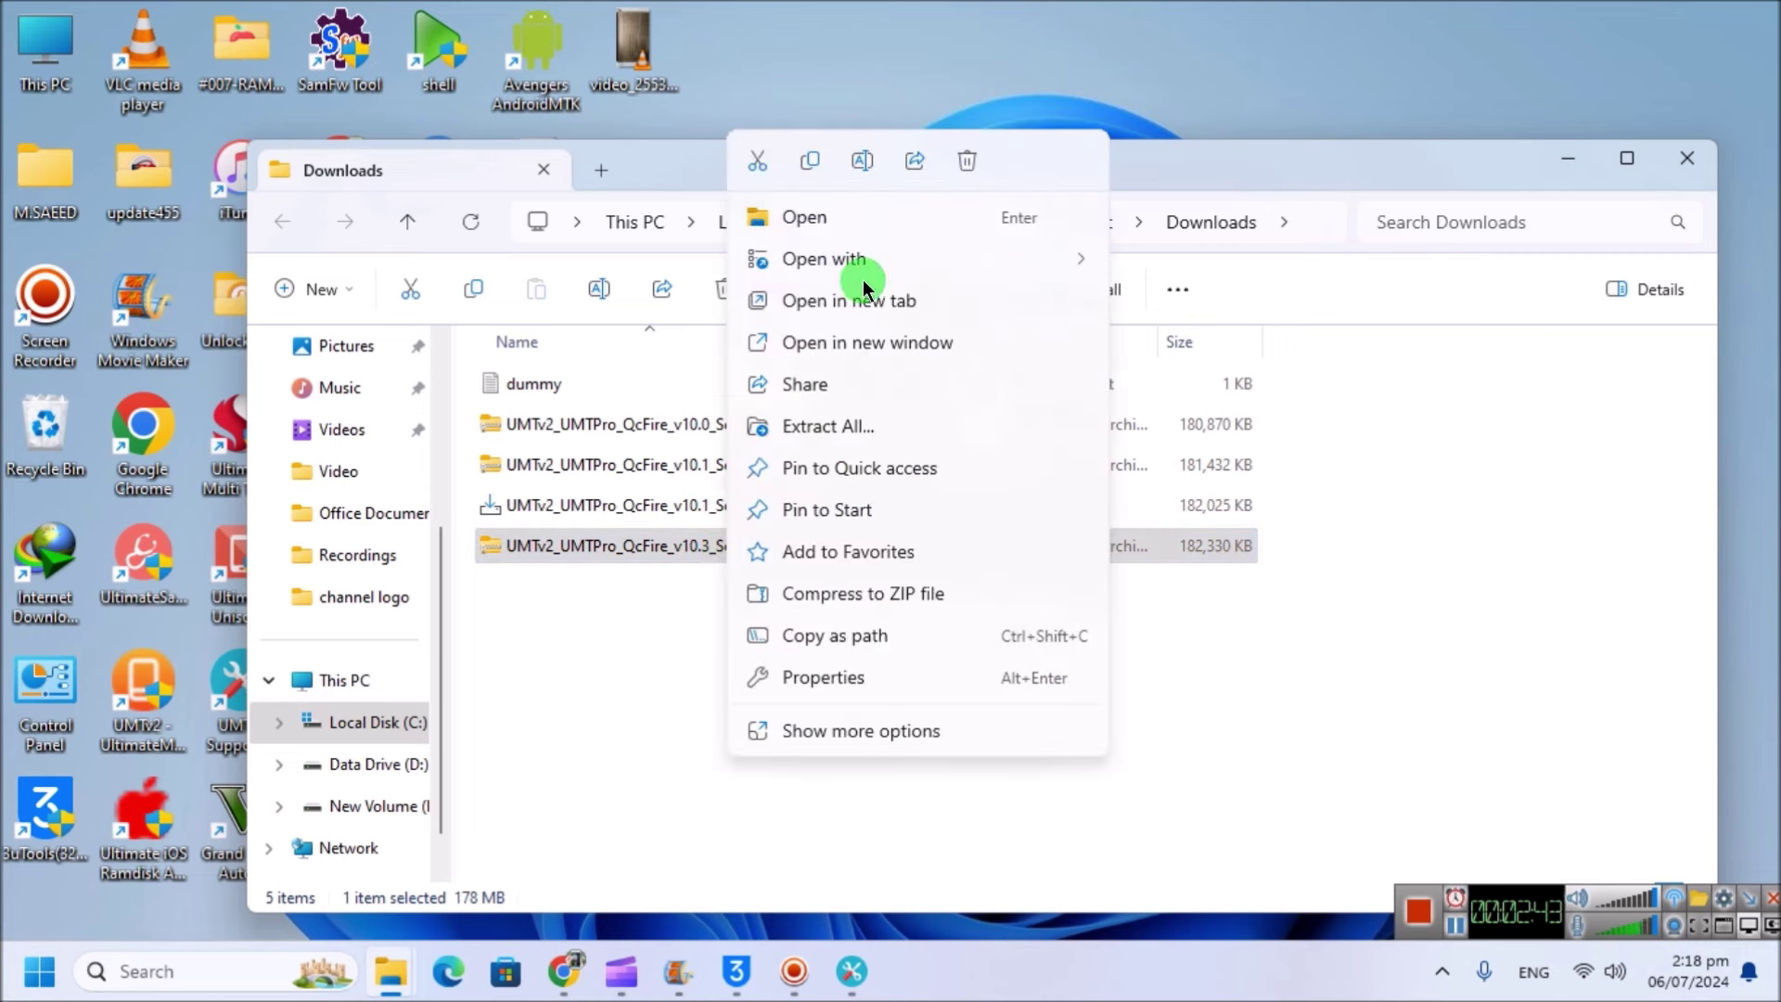
left_click(826, 733)
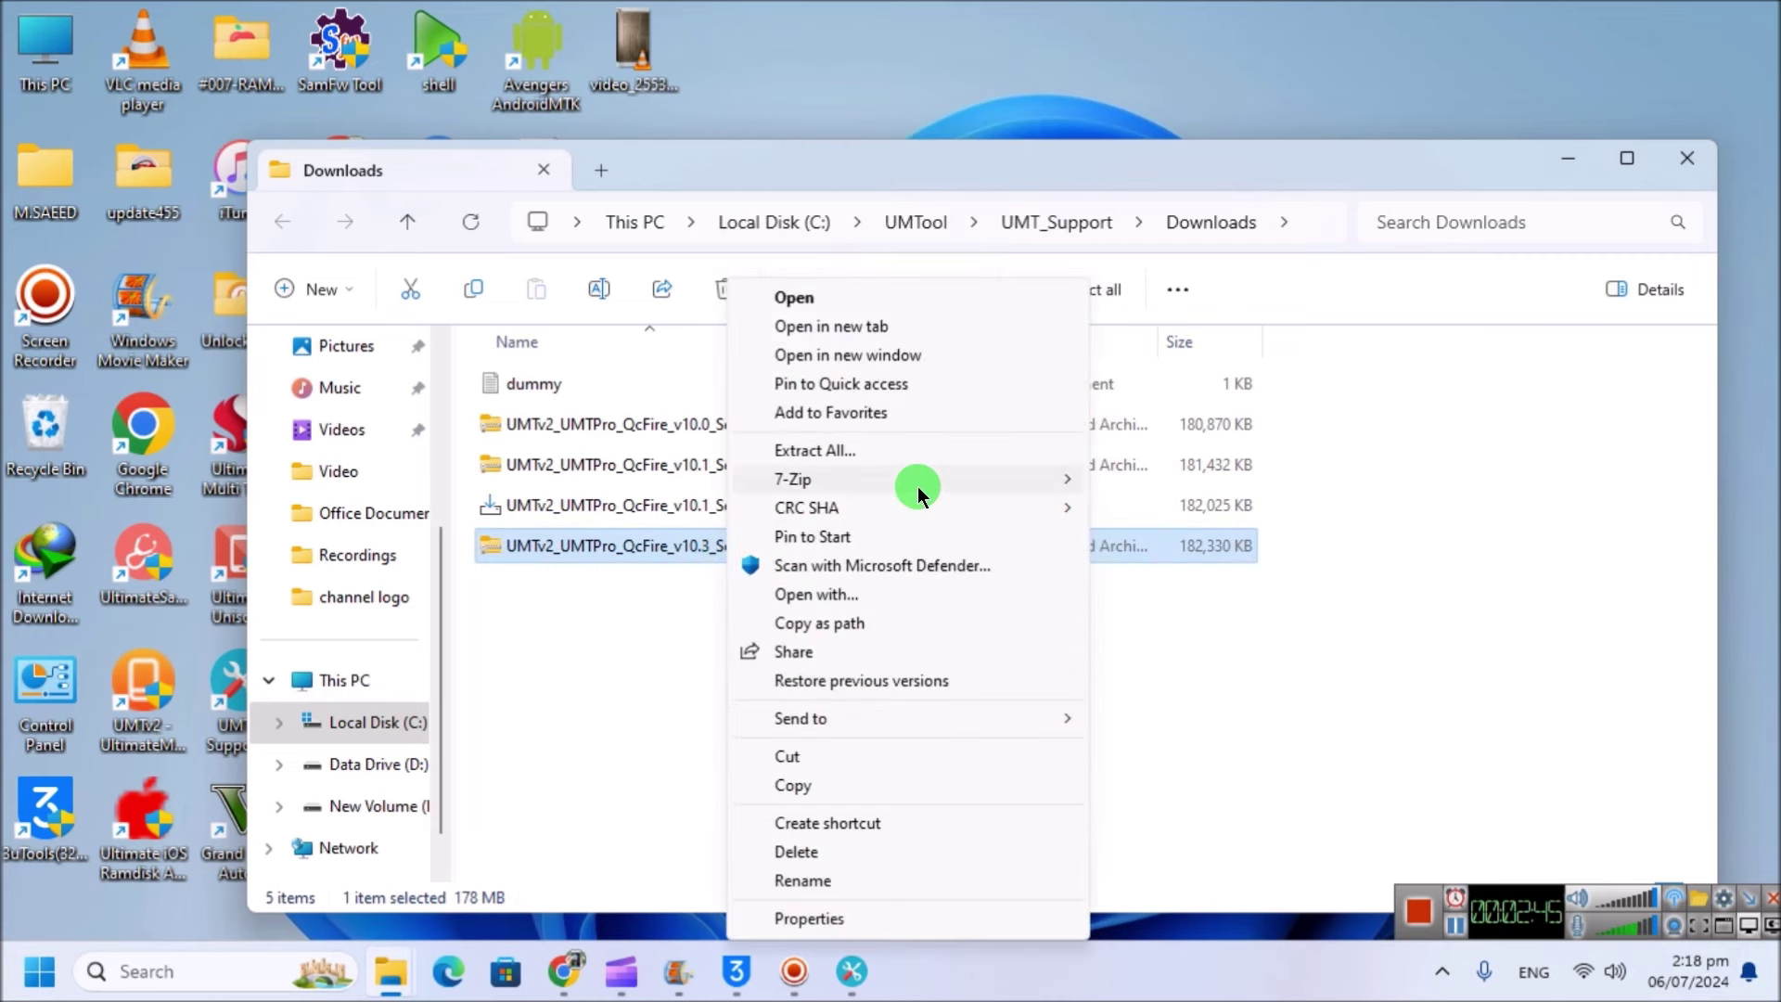
mouse_move(1000, 485)
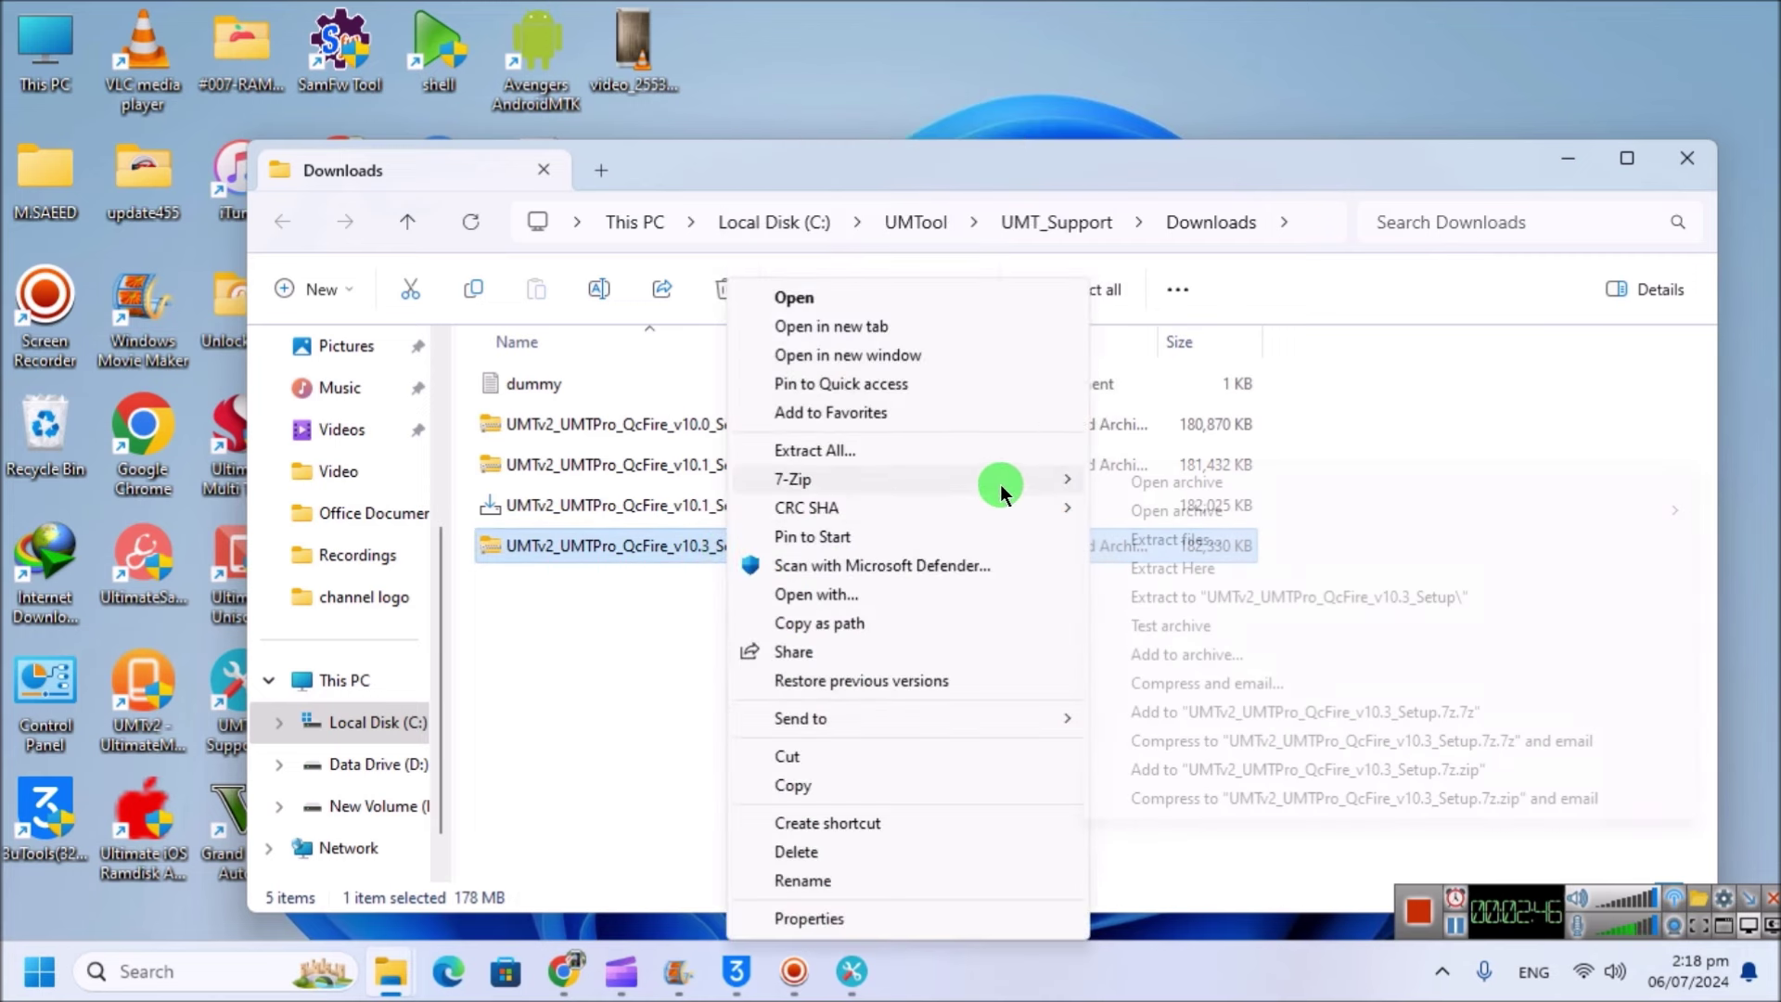
left_click(1166, 564)
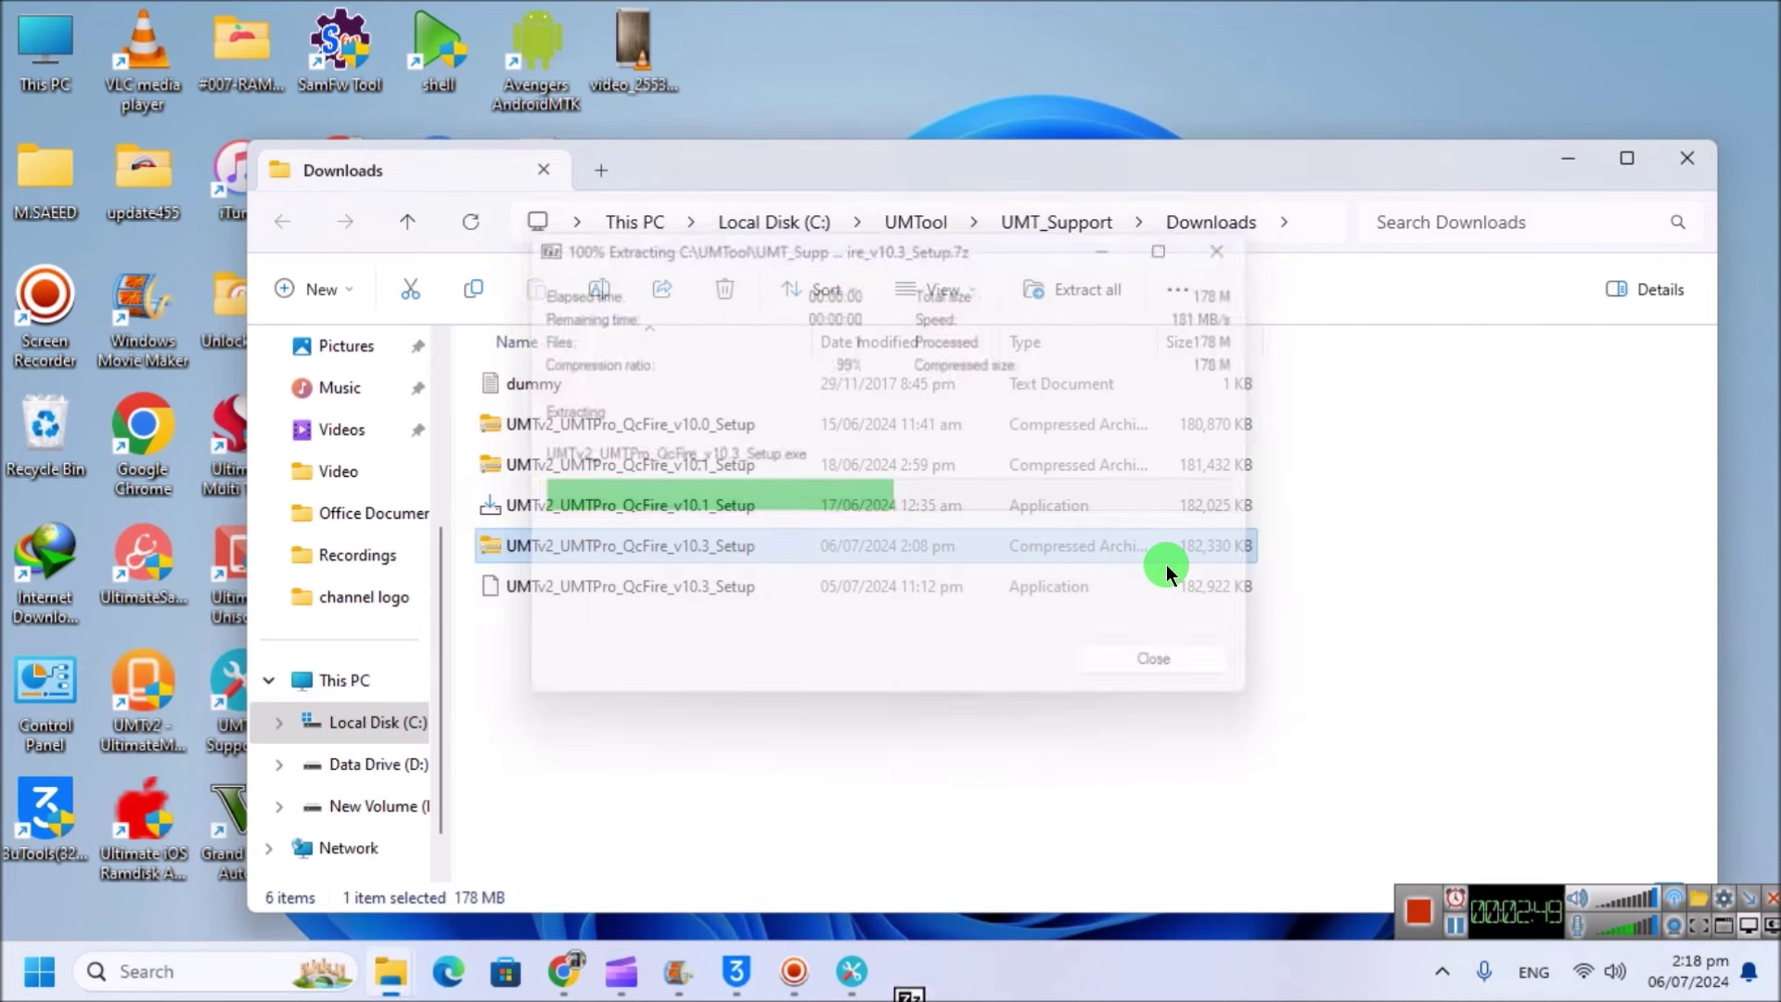
- Run the extracted QcFire v10.3 setup, accept the license agreement and start the installation with a desktop shortcut
double_click(642, 589)
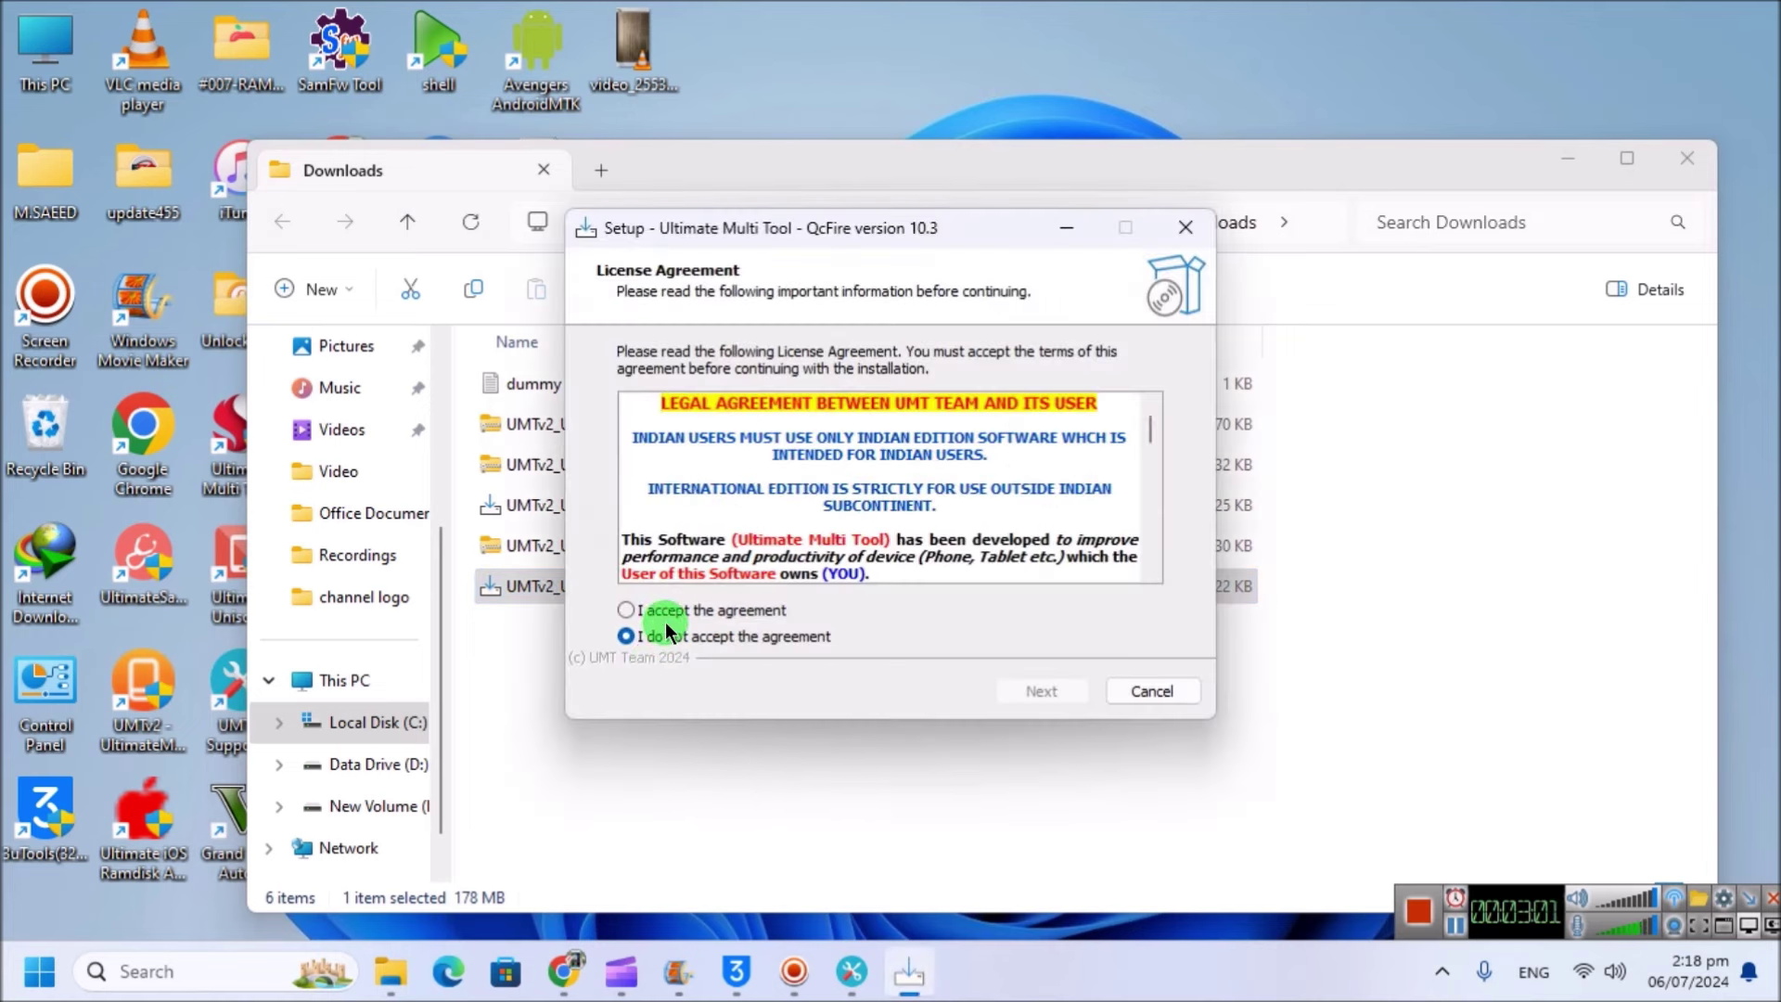
left_click(676, 614)
left_click(1026, 693)
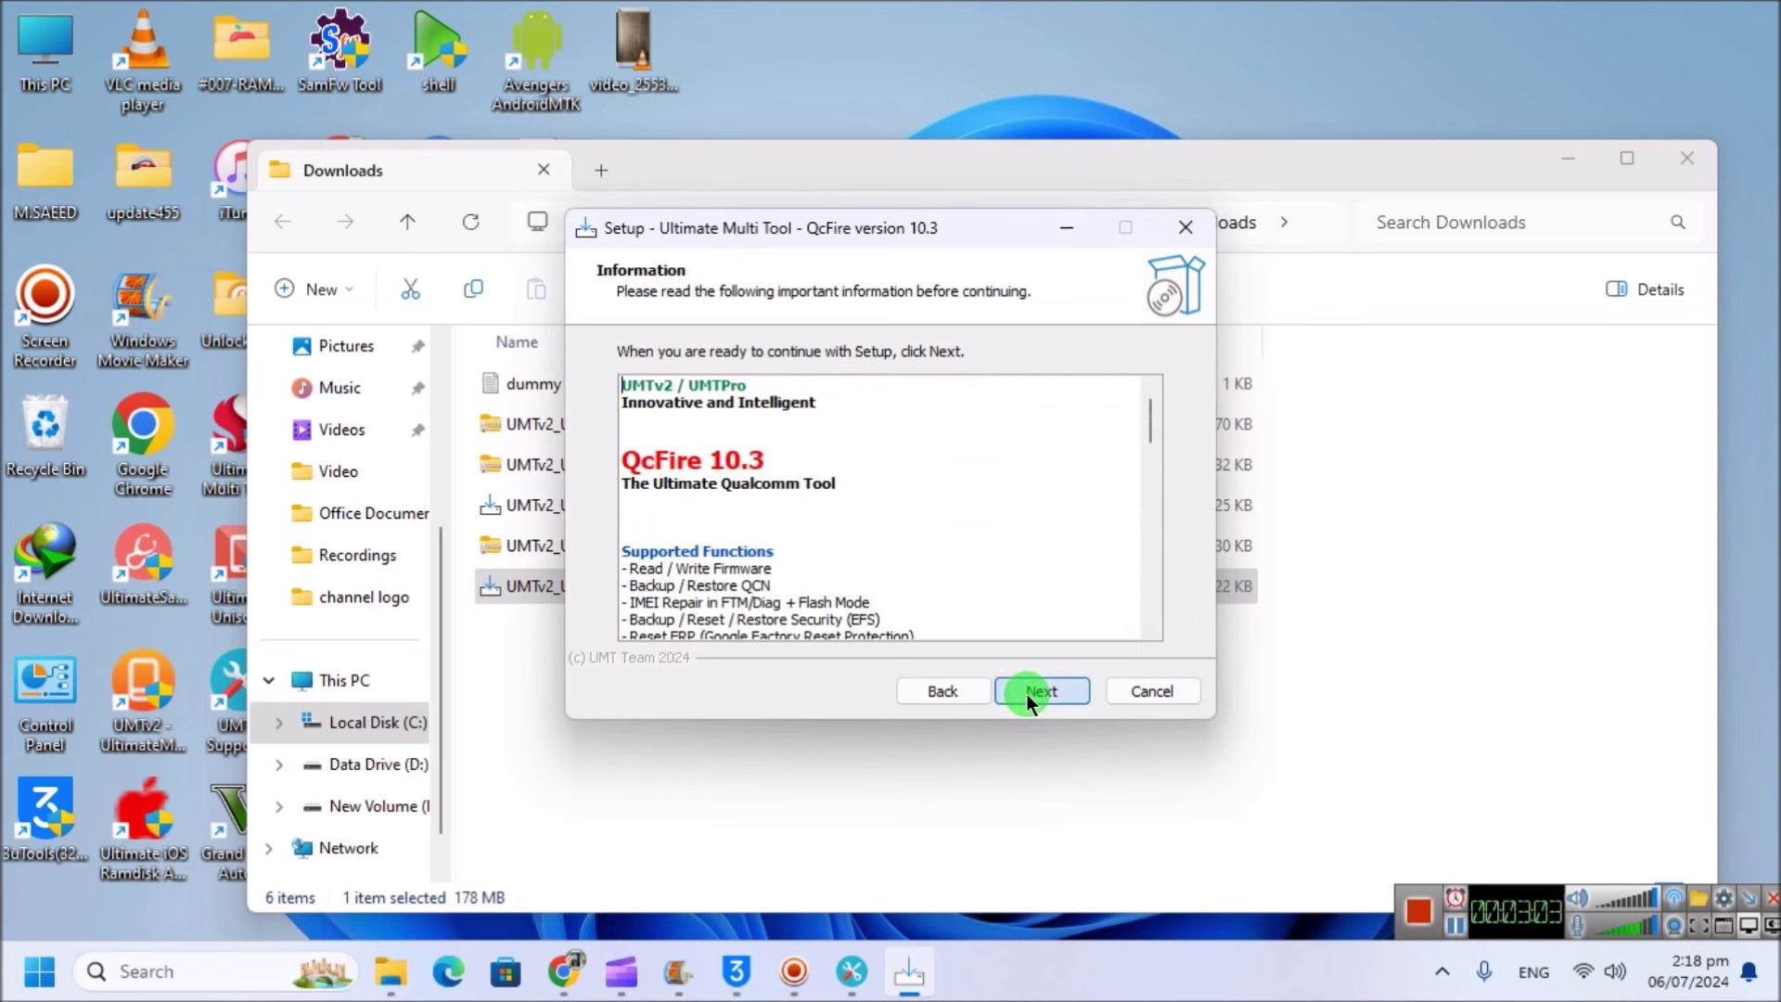
left_click(1026, 693)
left_click(1026, 693)
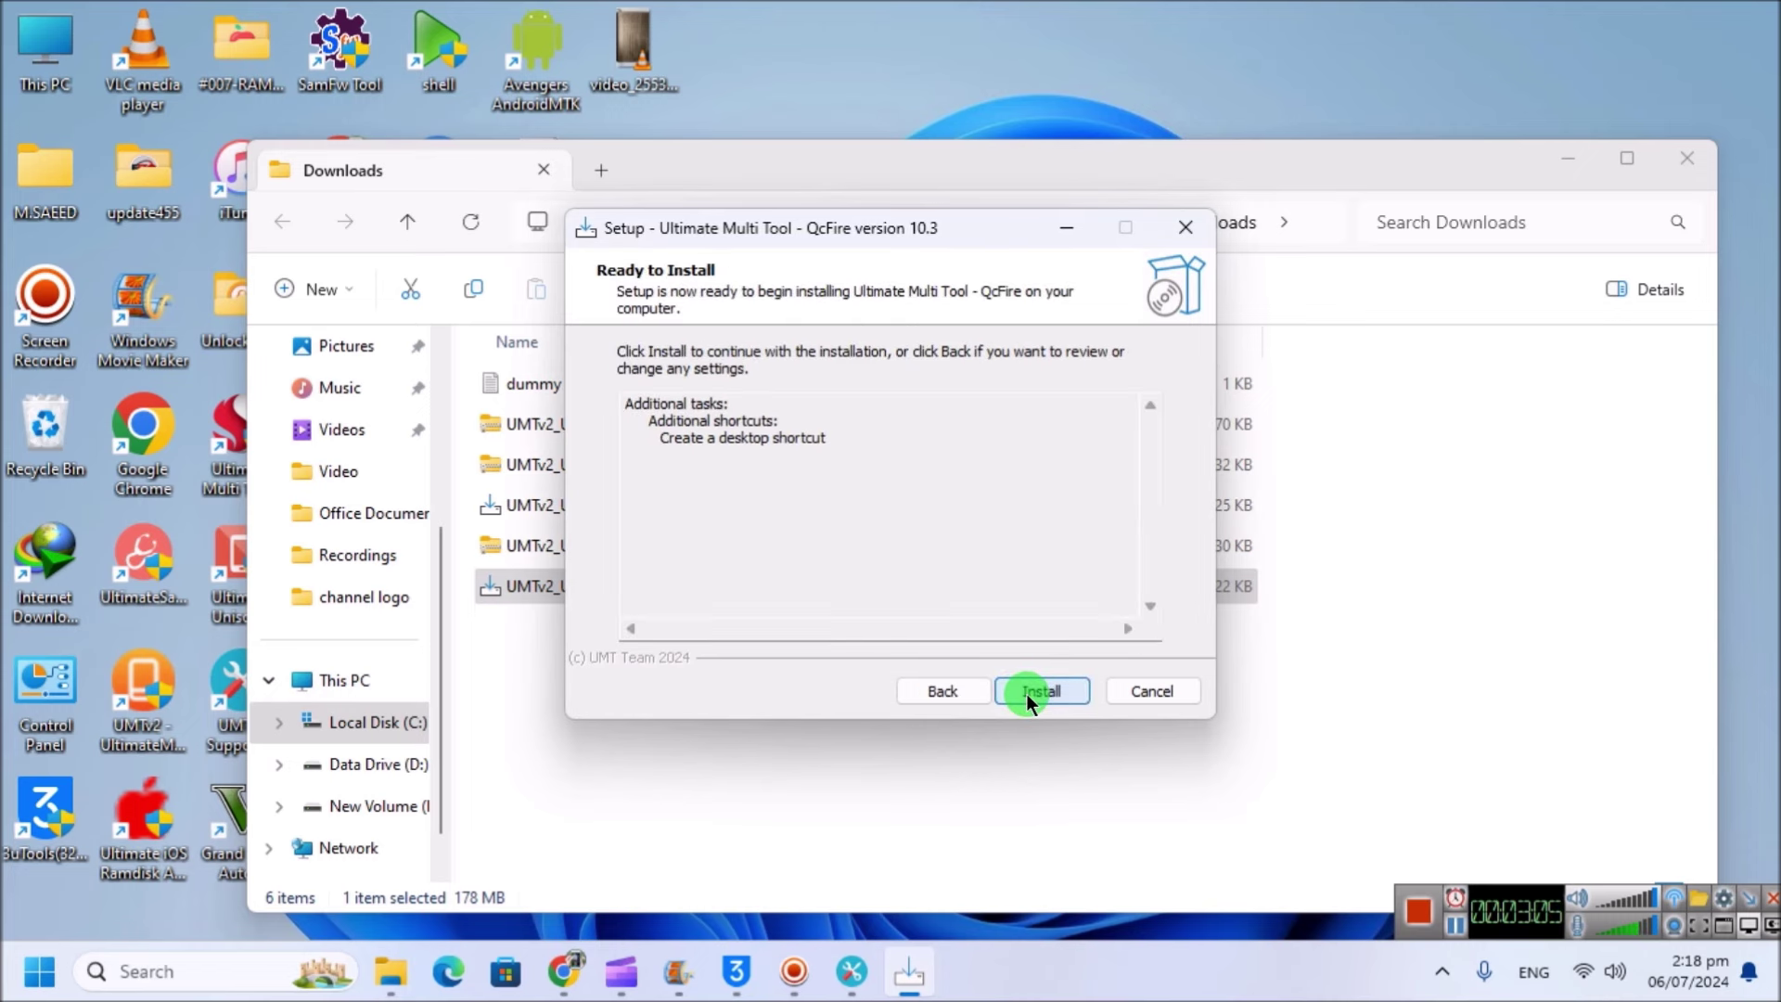
left_click(1026, 693)
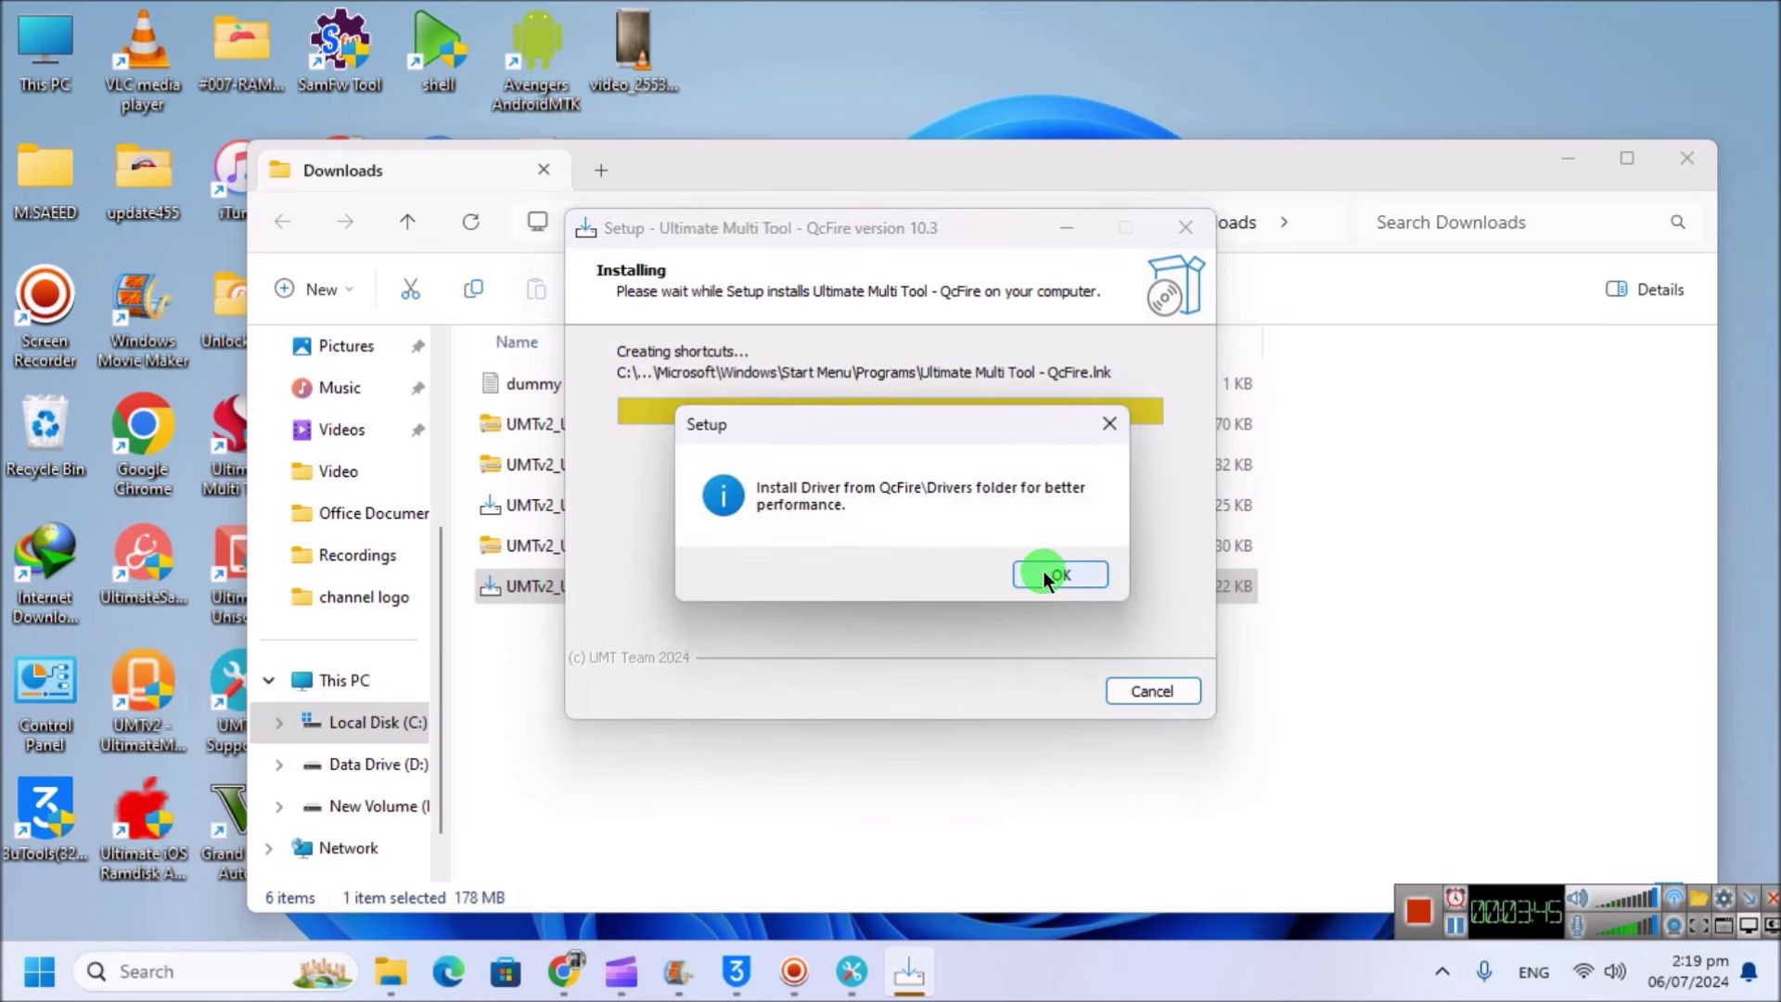
- Dismiss the driver notice and Visual C++ 2015 Redistributable setup, and finish the installation with Run QcFire v10.3 enabled
left_click(1042, 571)
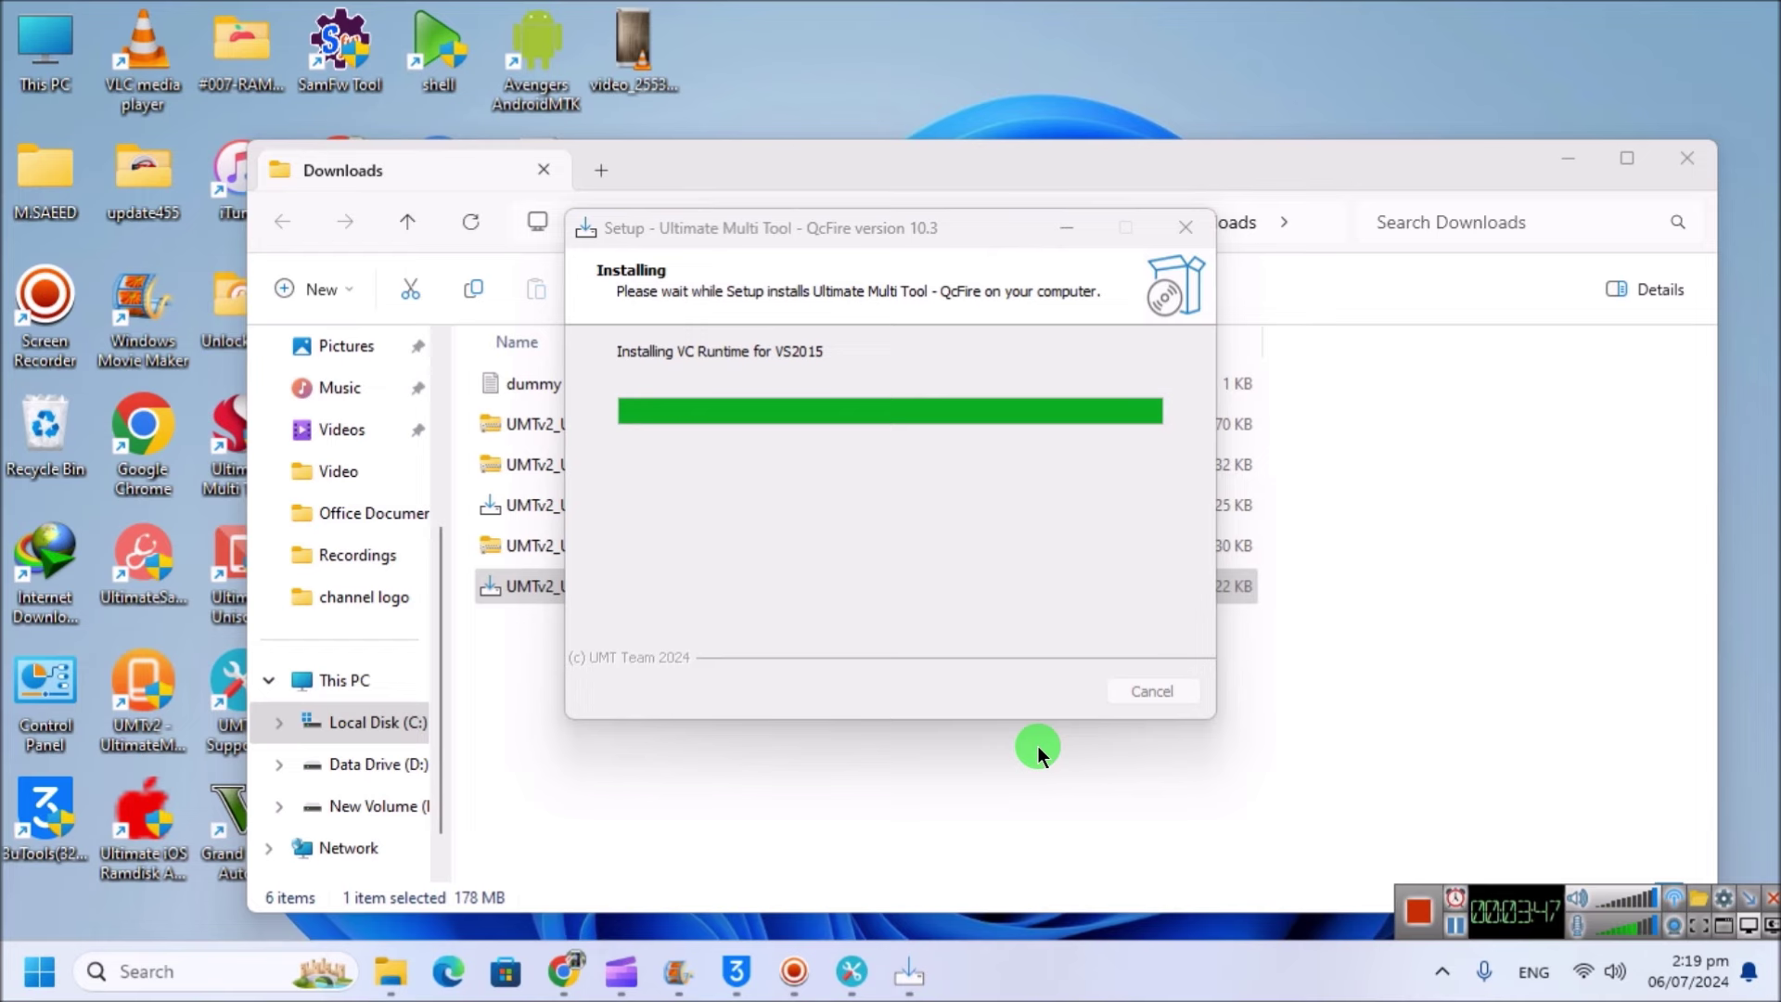
left_click(1137, 635)
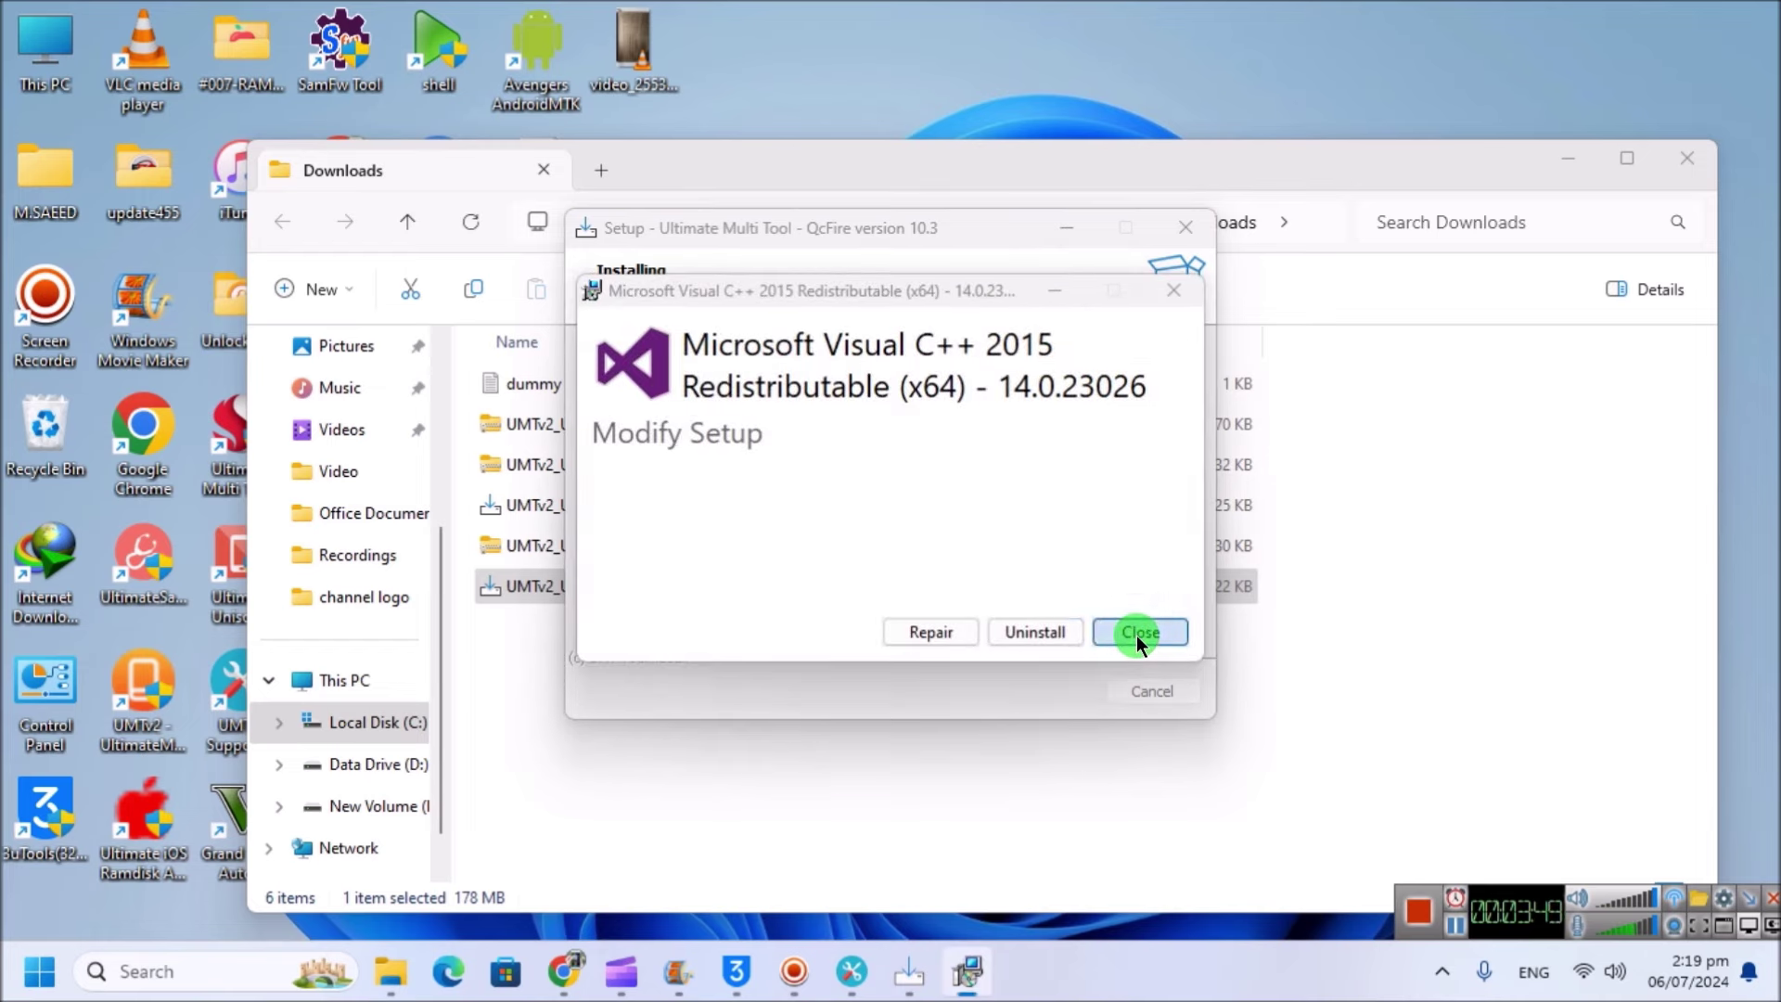
left_click(976, 569)
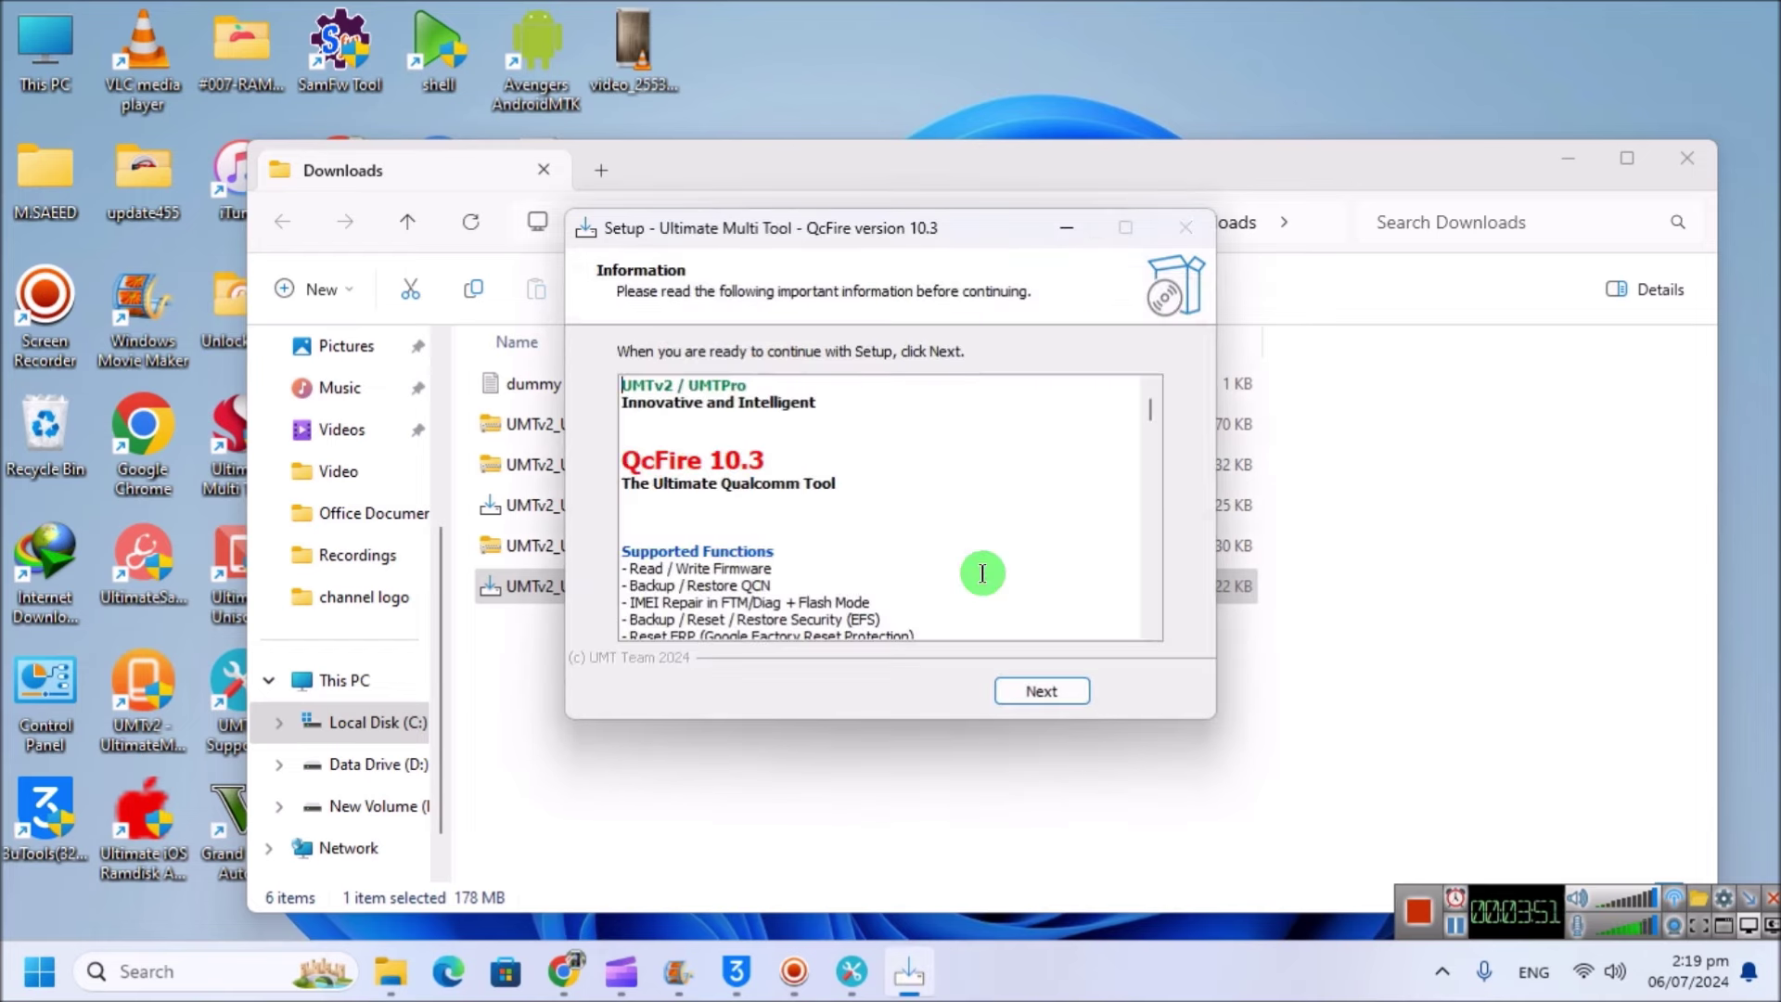
left_click(1039, 691)
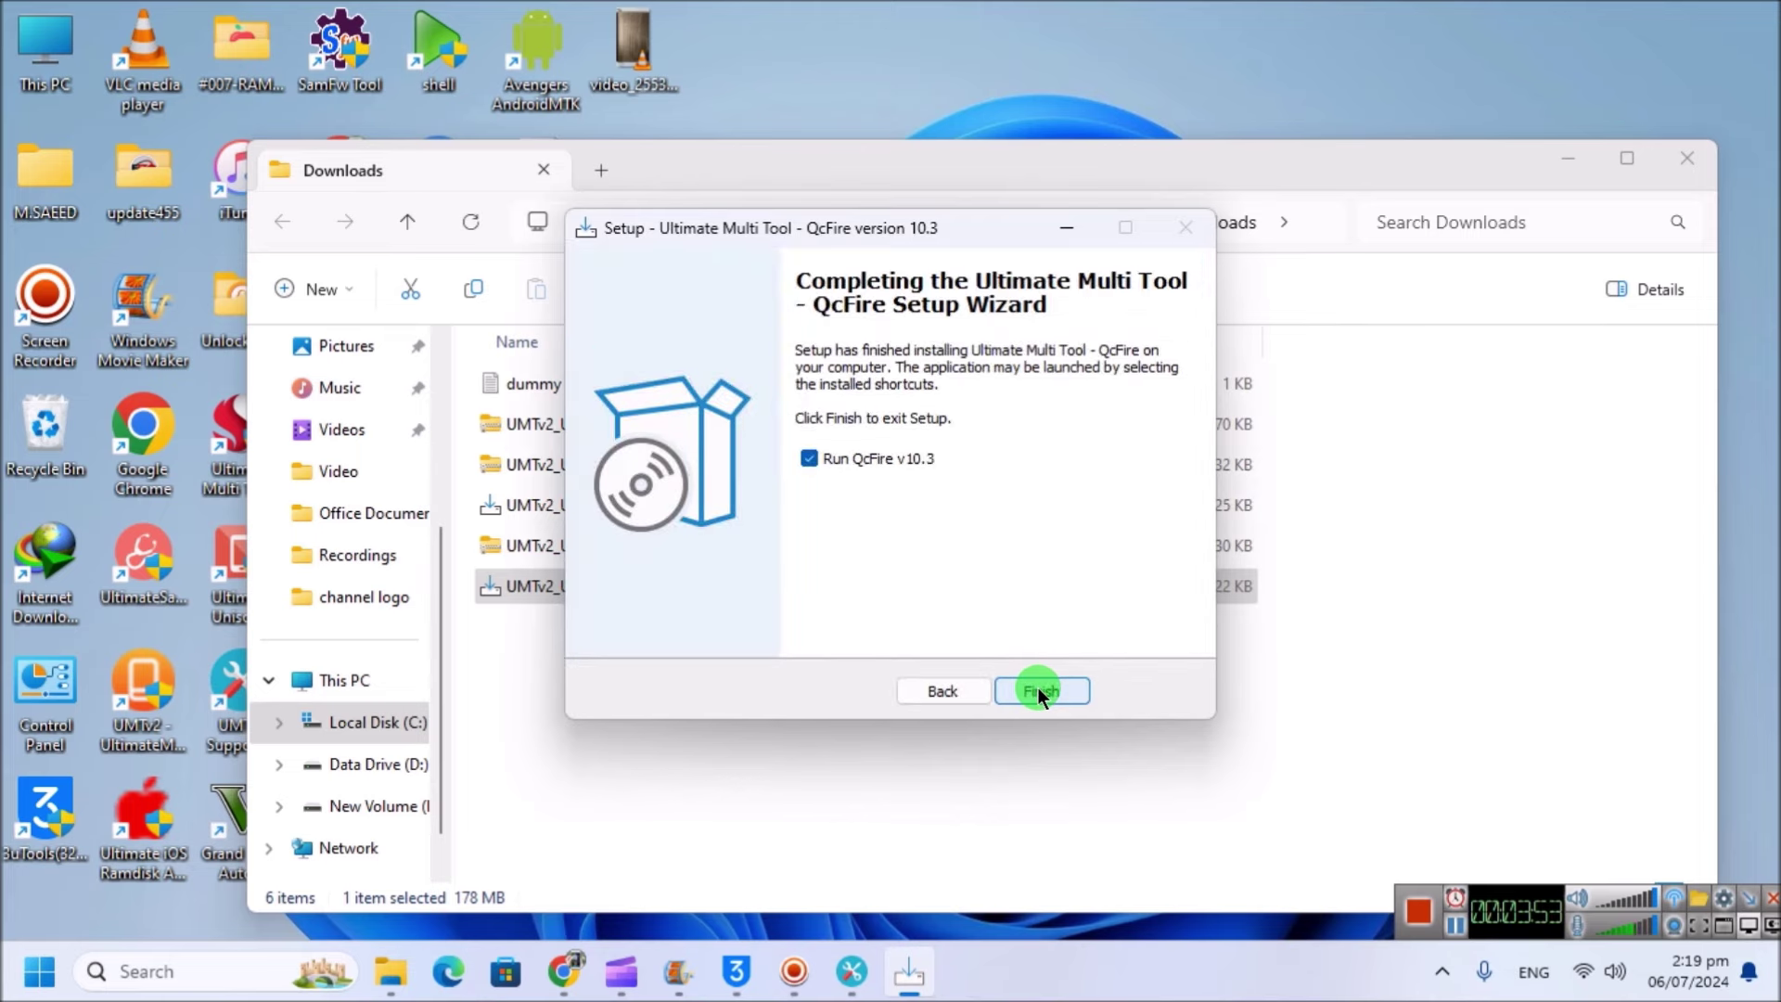
left_click(1038, 687)
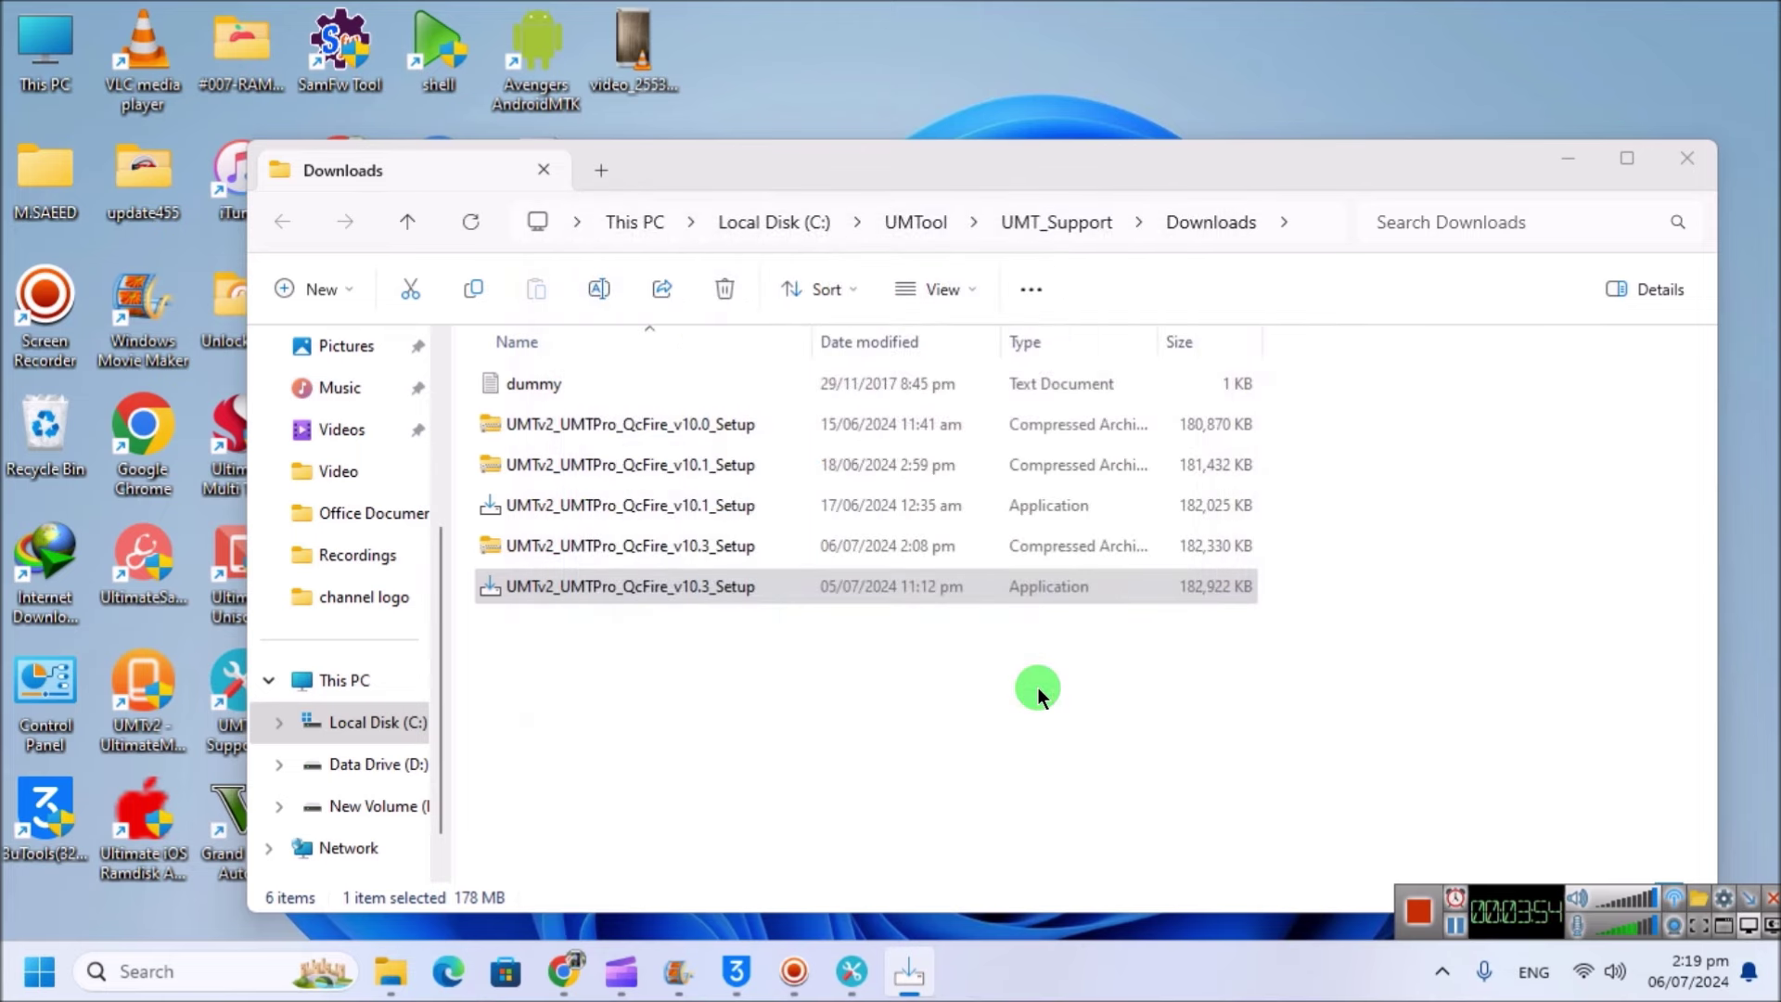
- Close the Downloads folder and the UMTv2 Support Access window, and reposition the QcFire window on the desktop
left_click(1702, 170)
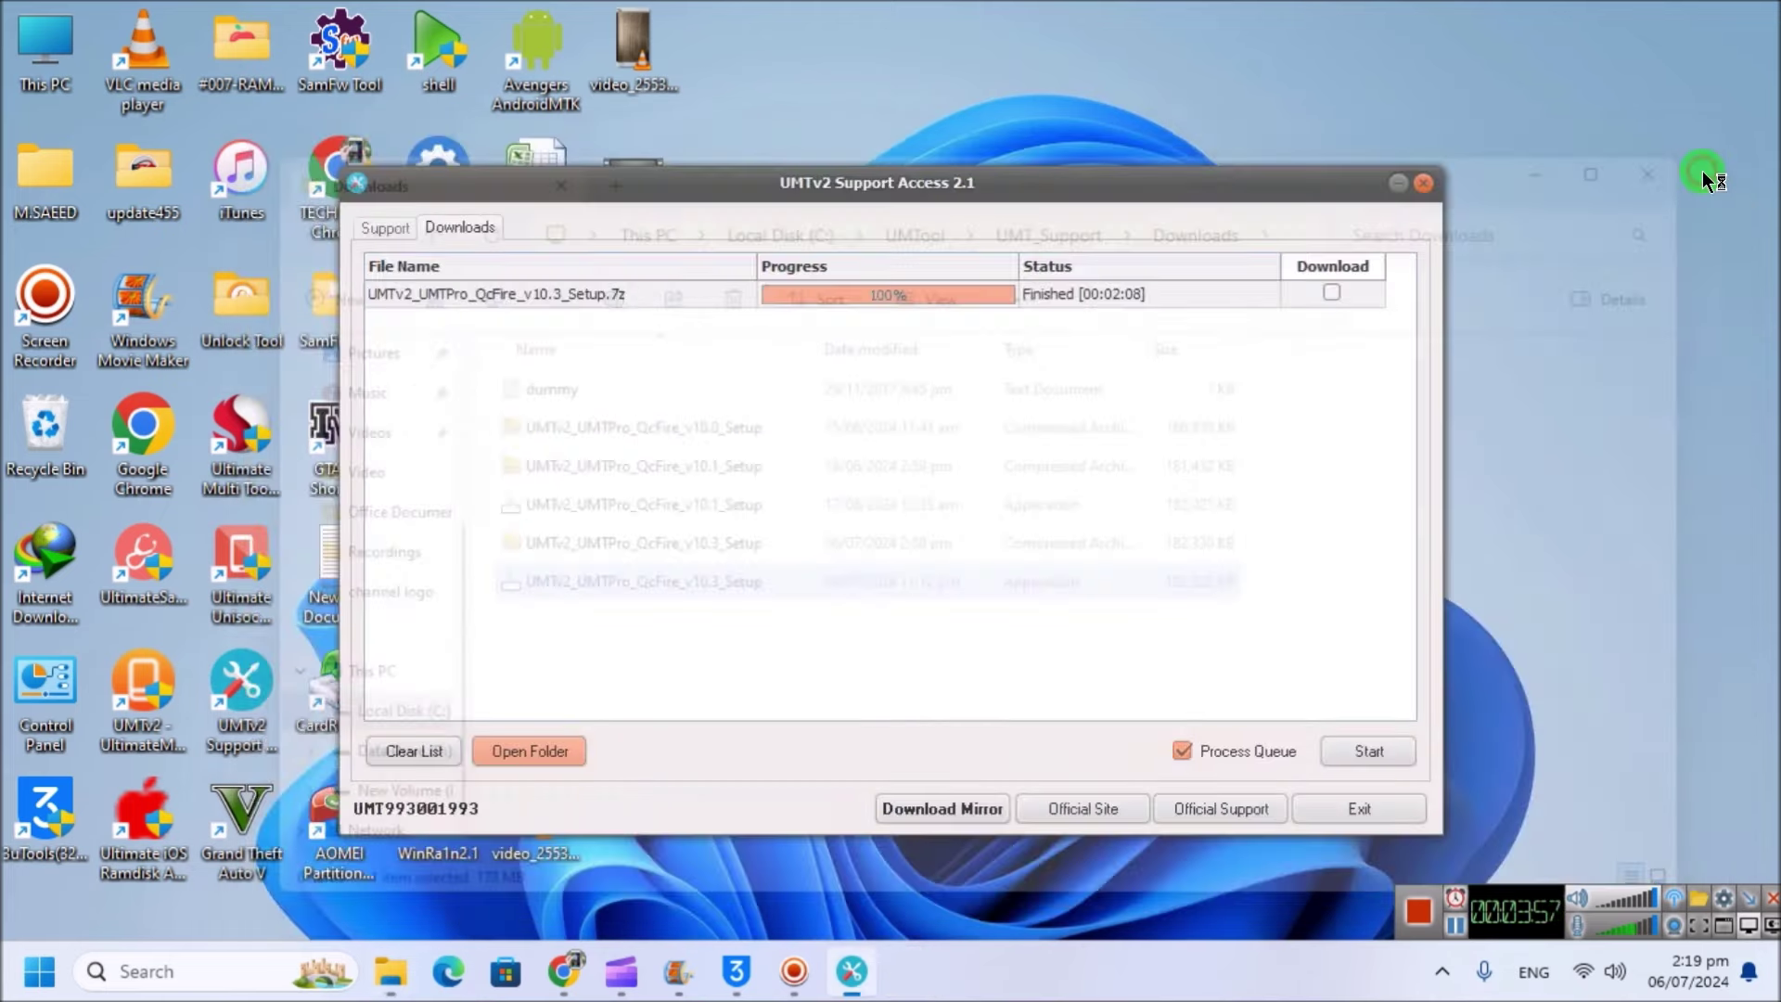
left_click(1356, 804)
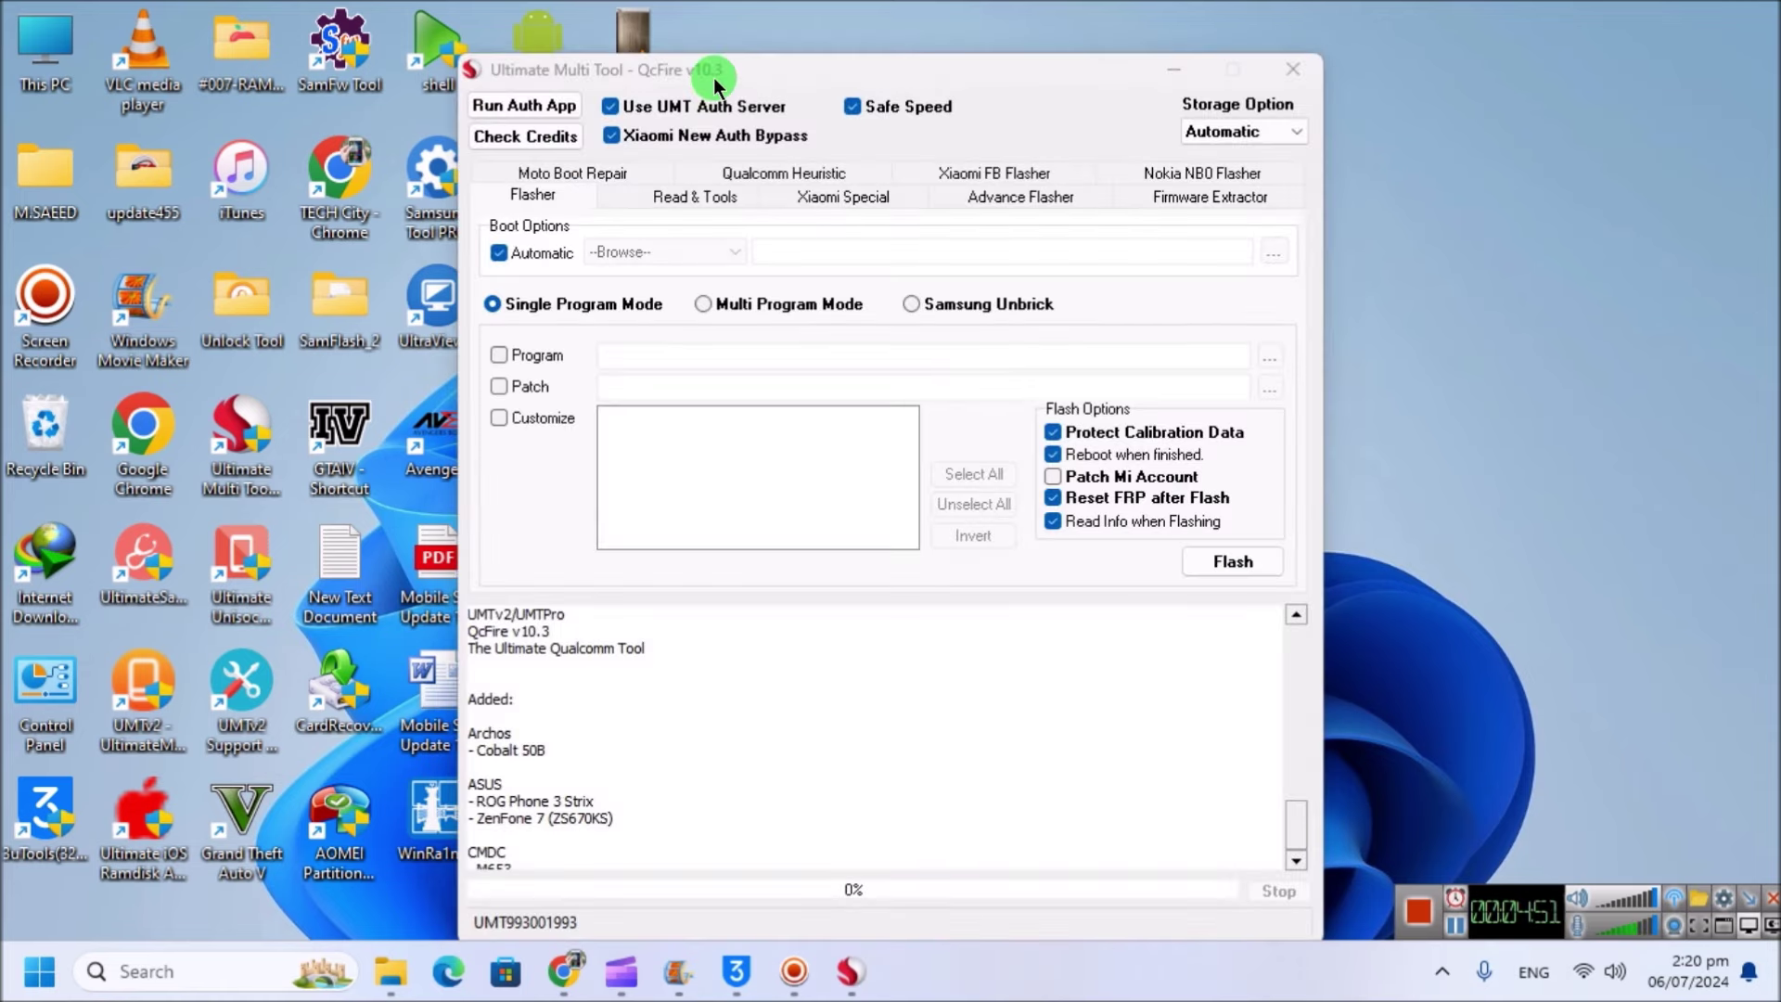
left_click_drag(714, 76, 533, 46)
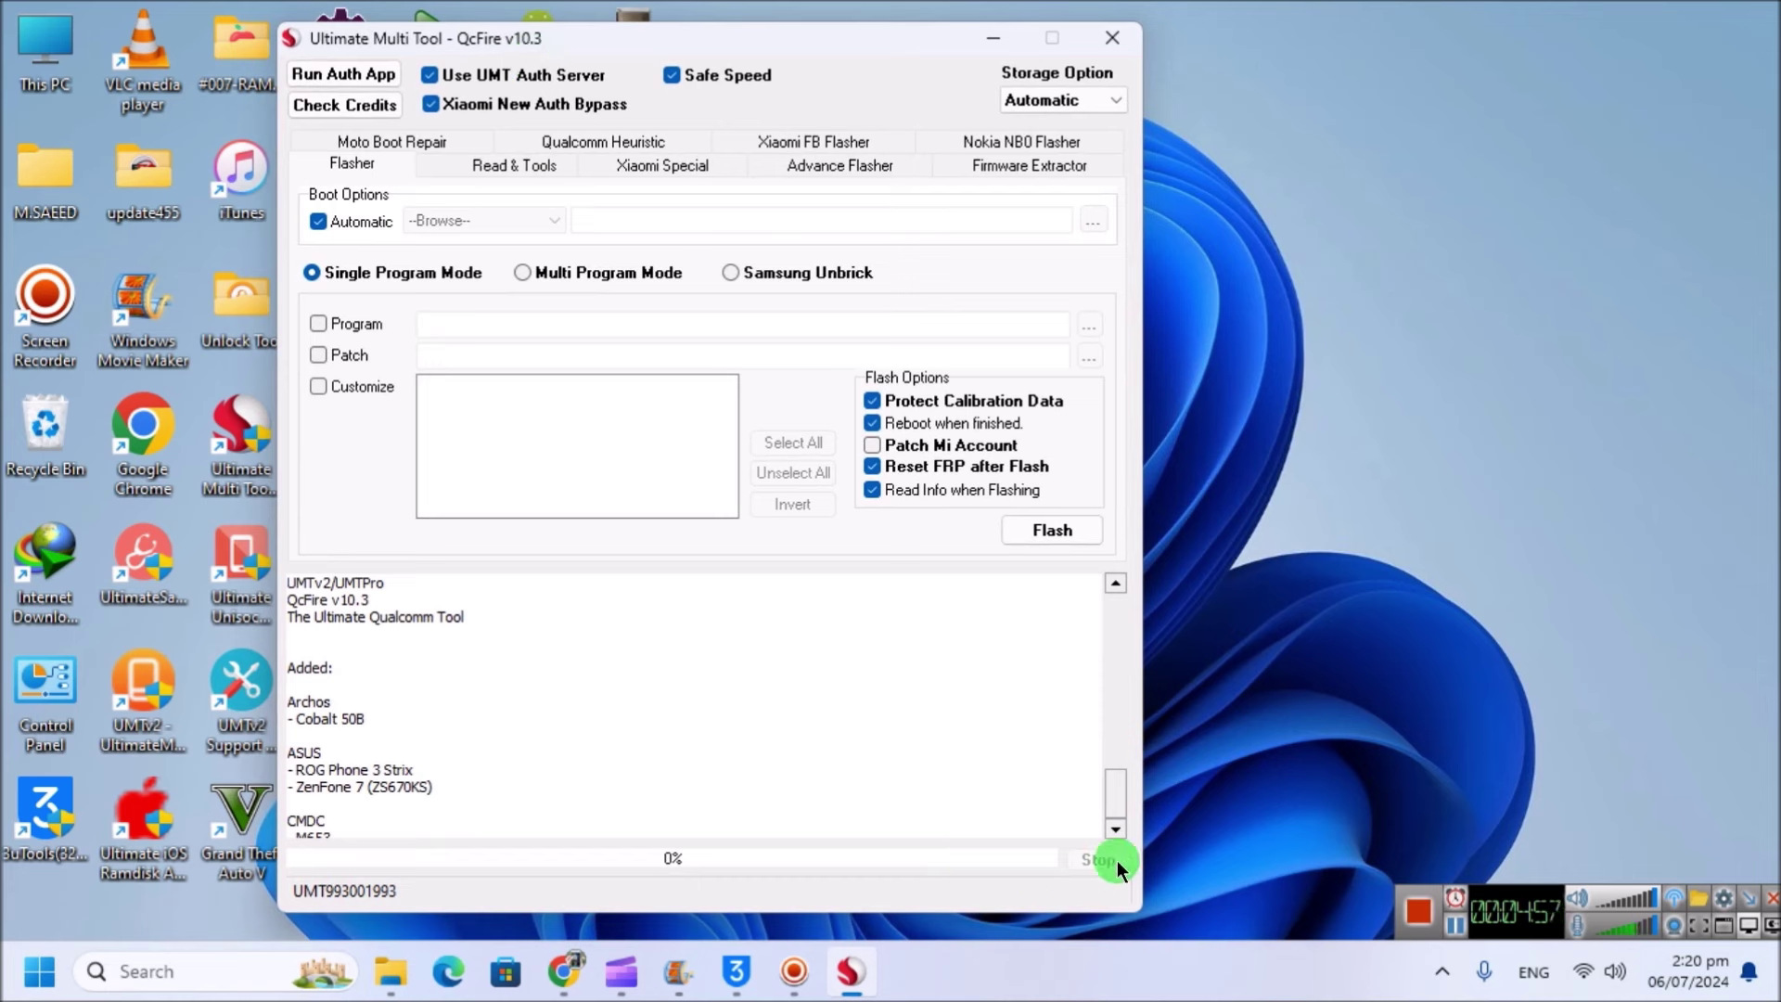
- Read the QcFire v10.3 release notes from beginning to end, examining the newly added device models and feature updates
left_click_drag(1112, 787, 1072, 581)
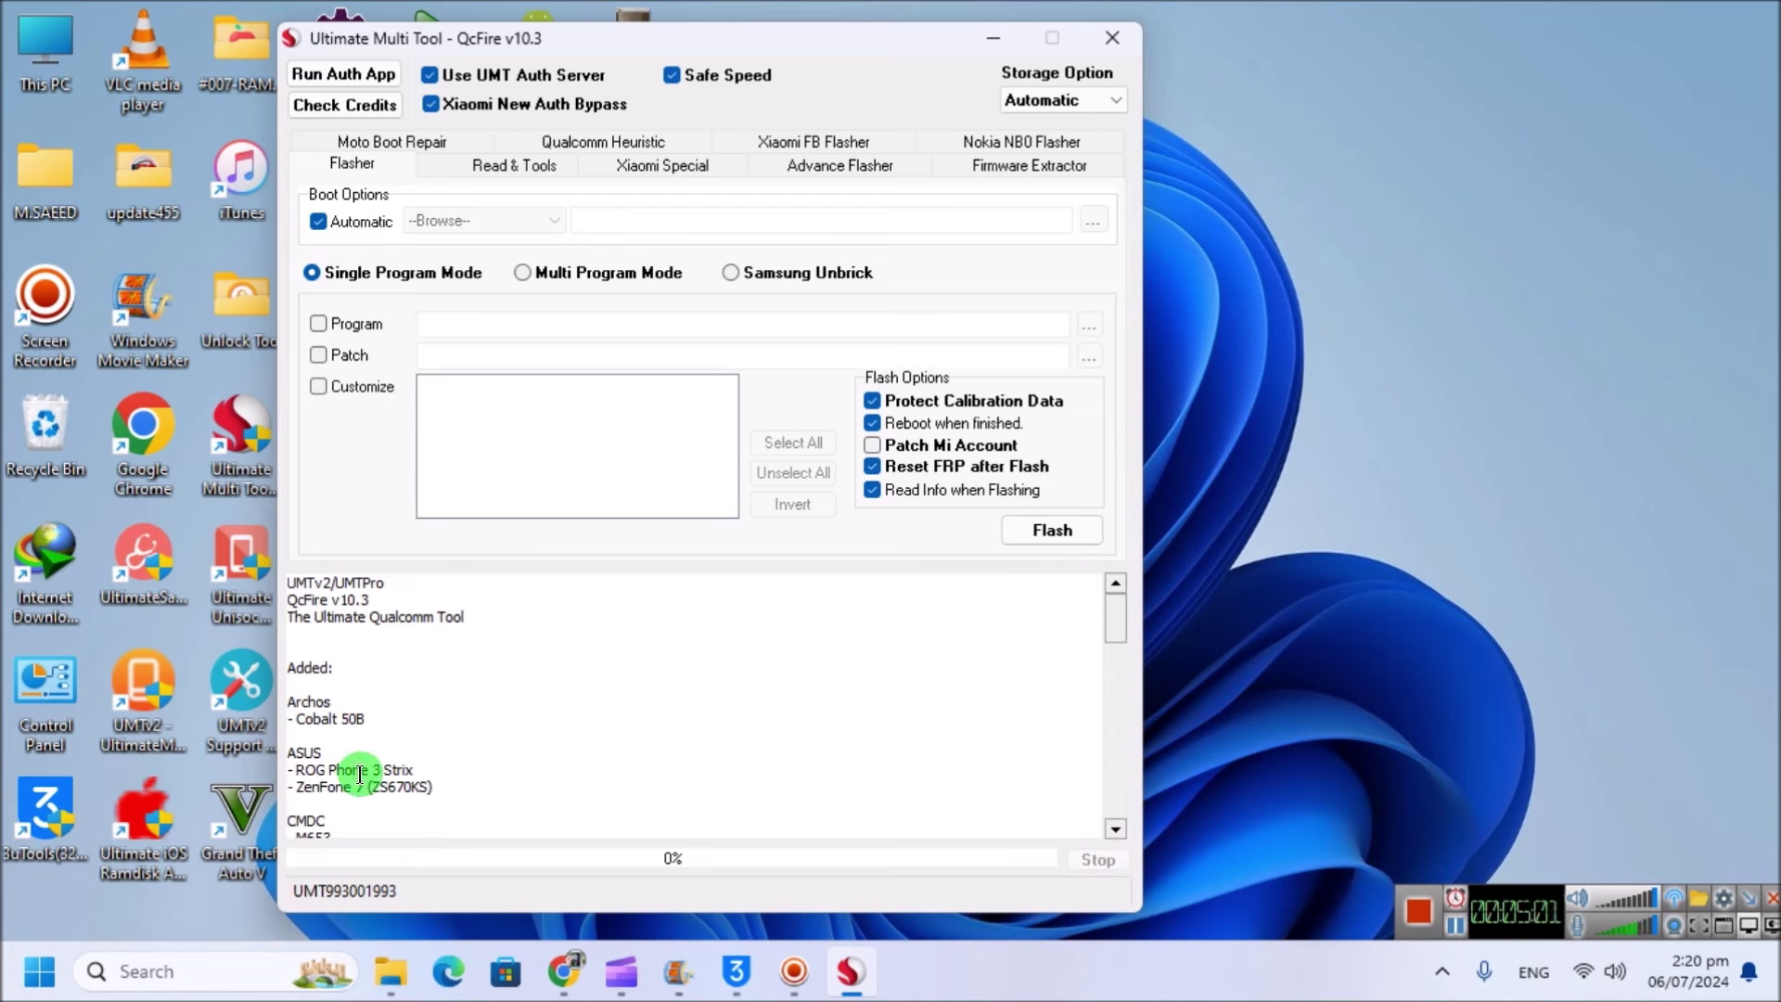
left_click(1121, 827)
left_click(1122, 828)
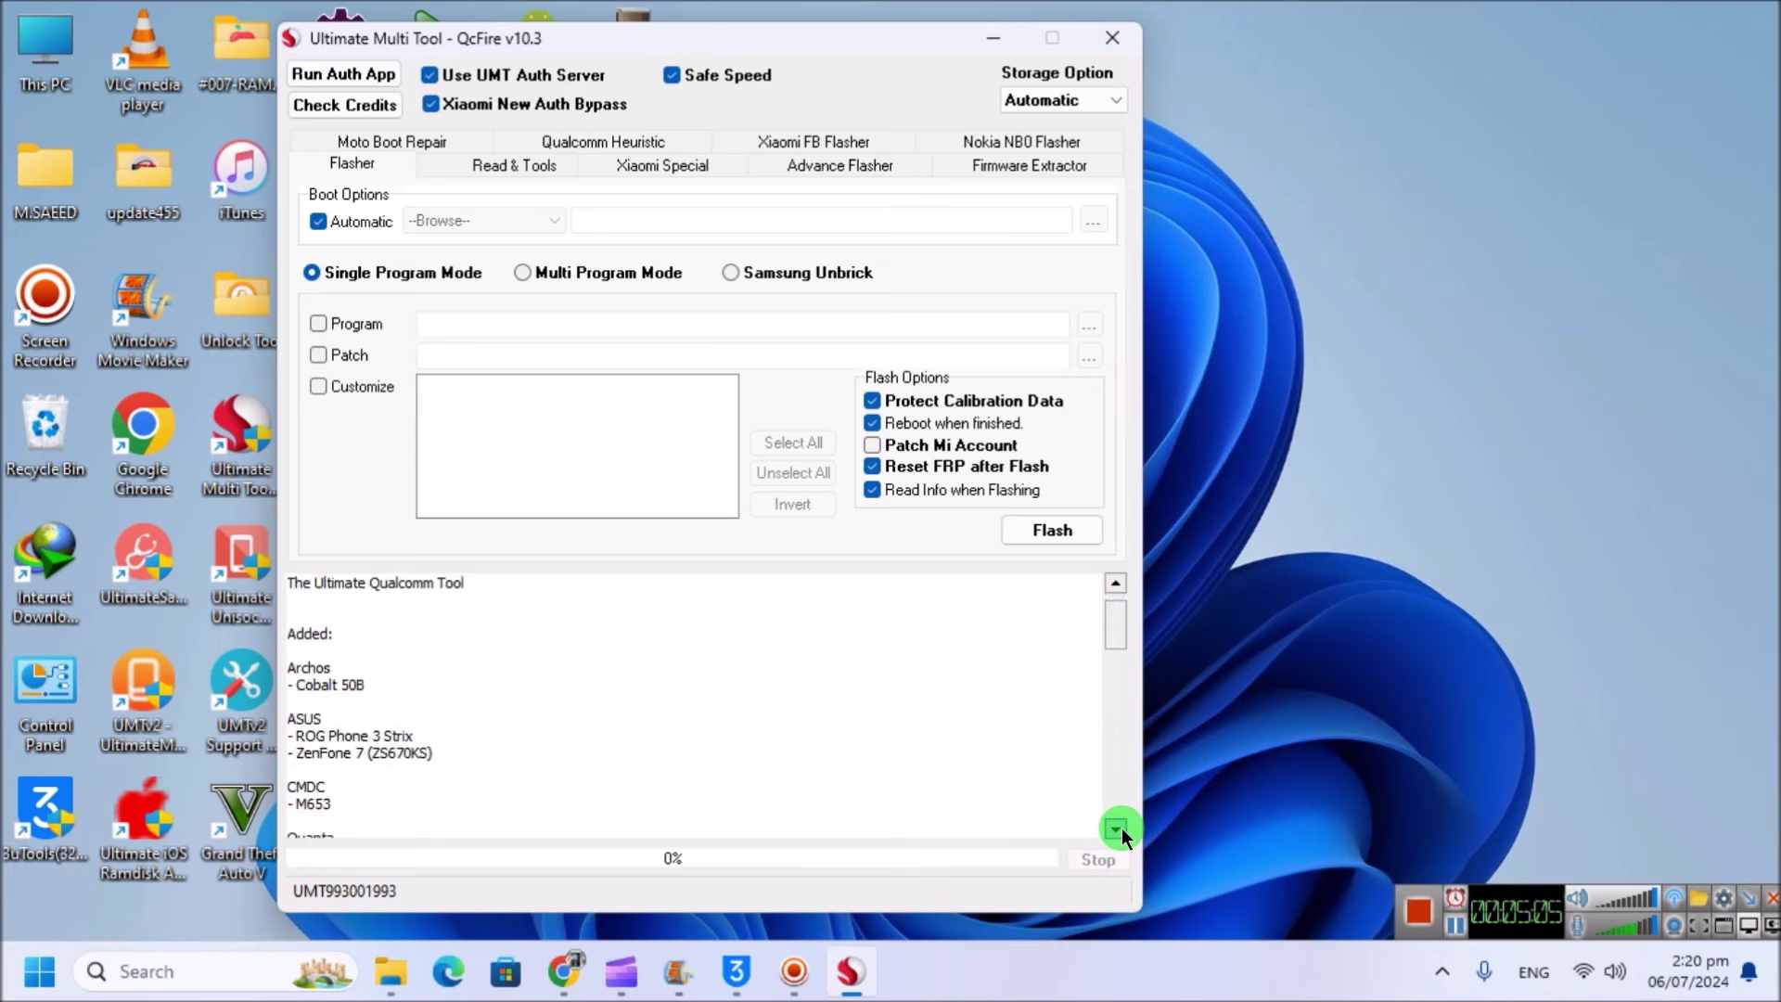
left_click(1121, 827)
left_click(1122, 828)
left_click(1122, 827)
left_click(1122, 827)
left_click(1121, 827)
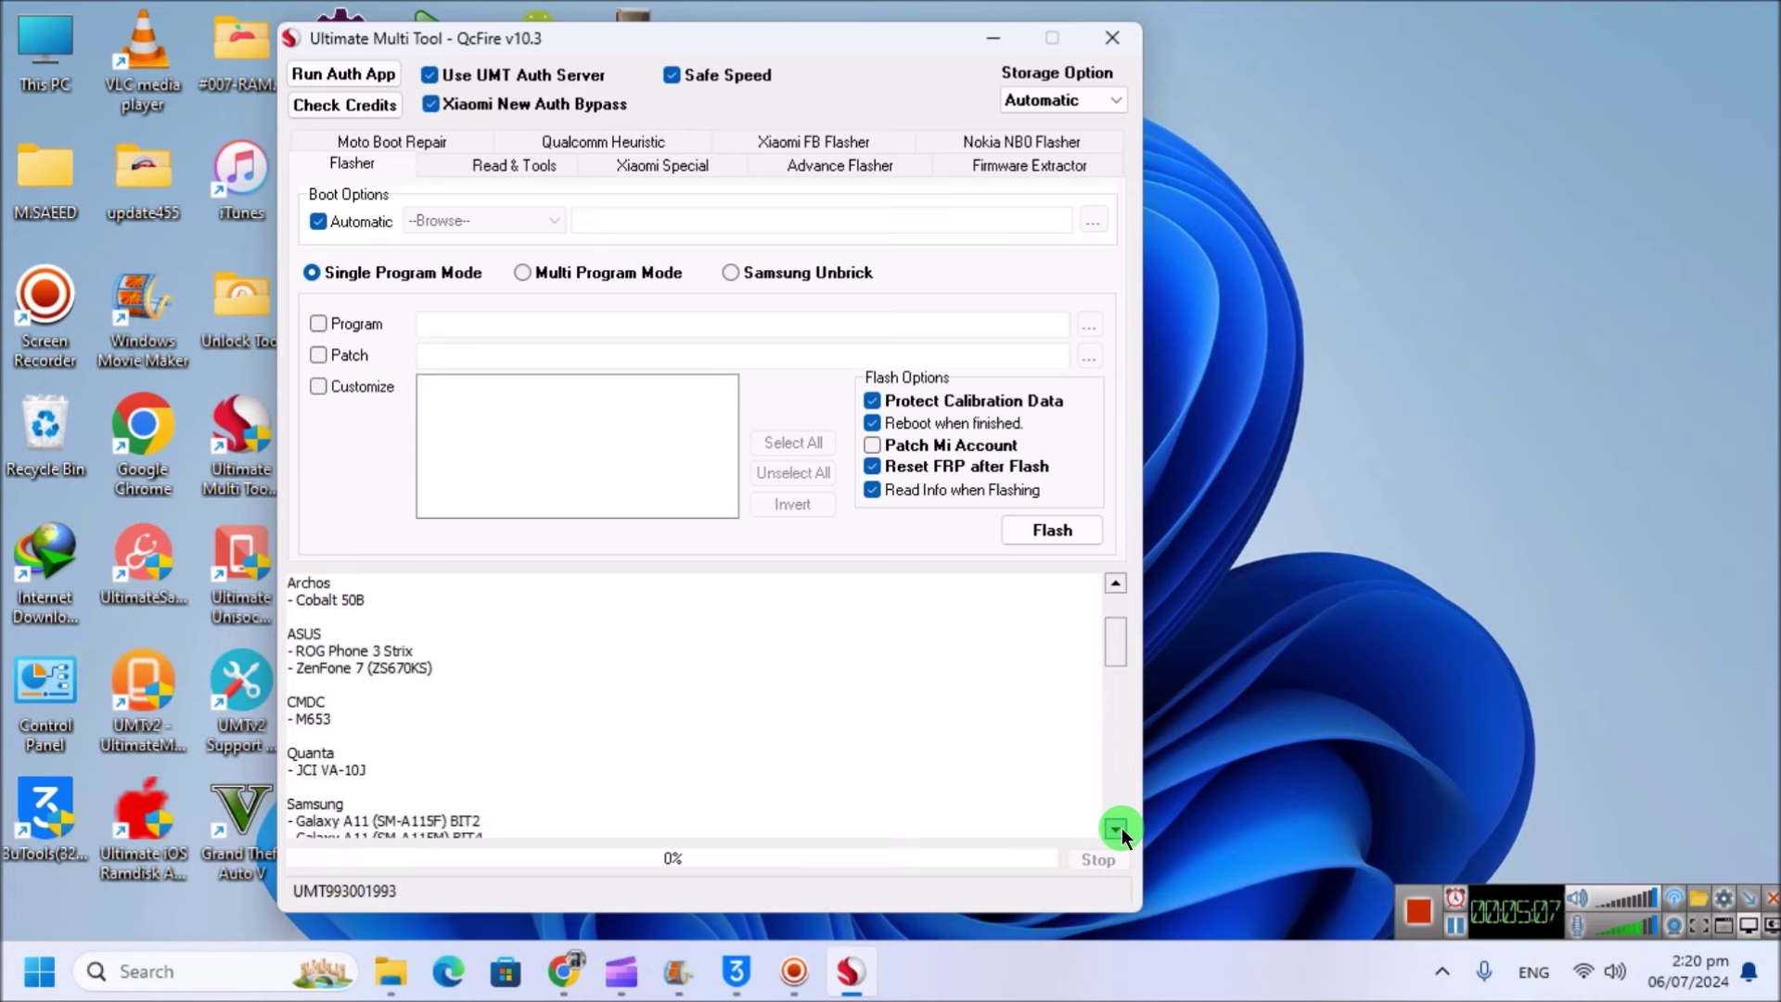
left_click(1121, 828)
left_click(1121, 827)
left_click(1122, 828)
left_click(1121, 827)
left_click(1122, 828)
left_click(1122, 828)
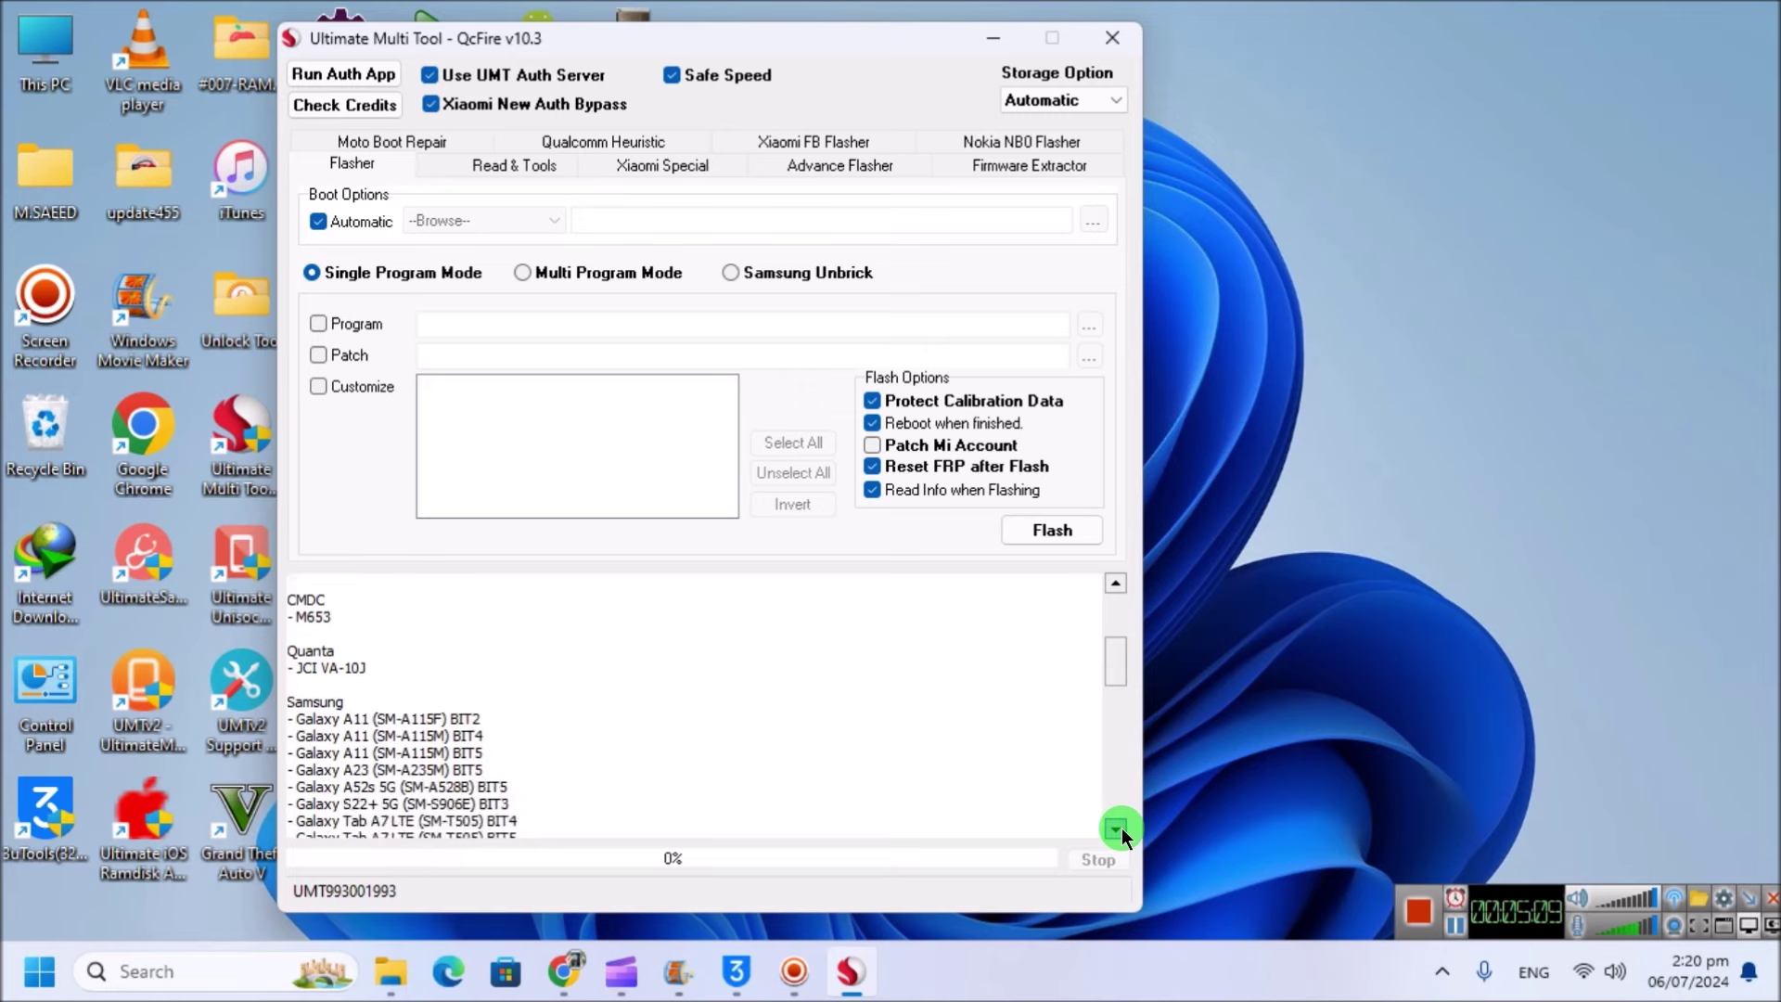
left_click(1122, 827)
left_click(1122, 828)
left_click(1121, 828)
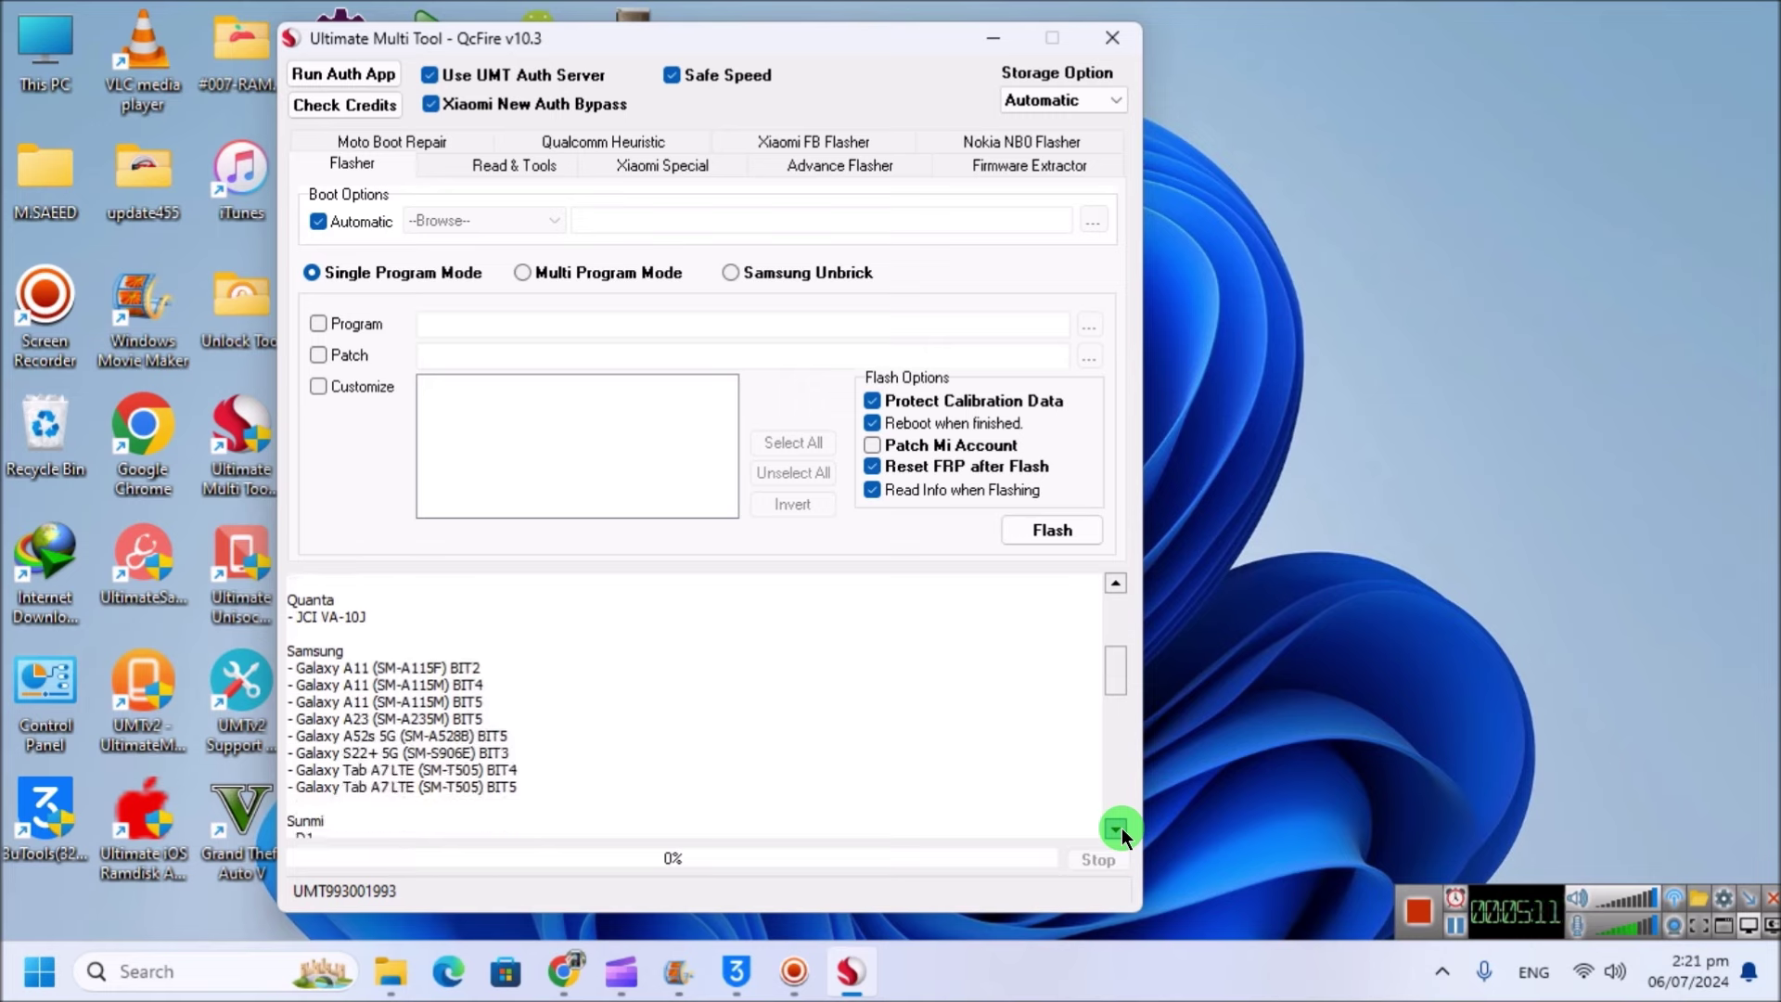
left_click(1121, 828)
left_click(1122, 827)
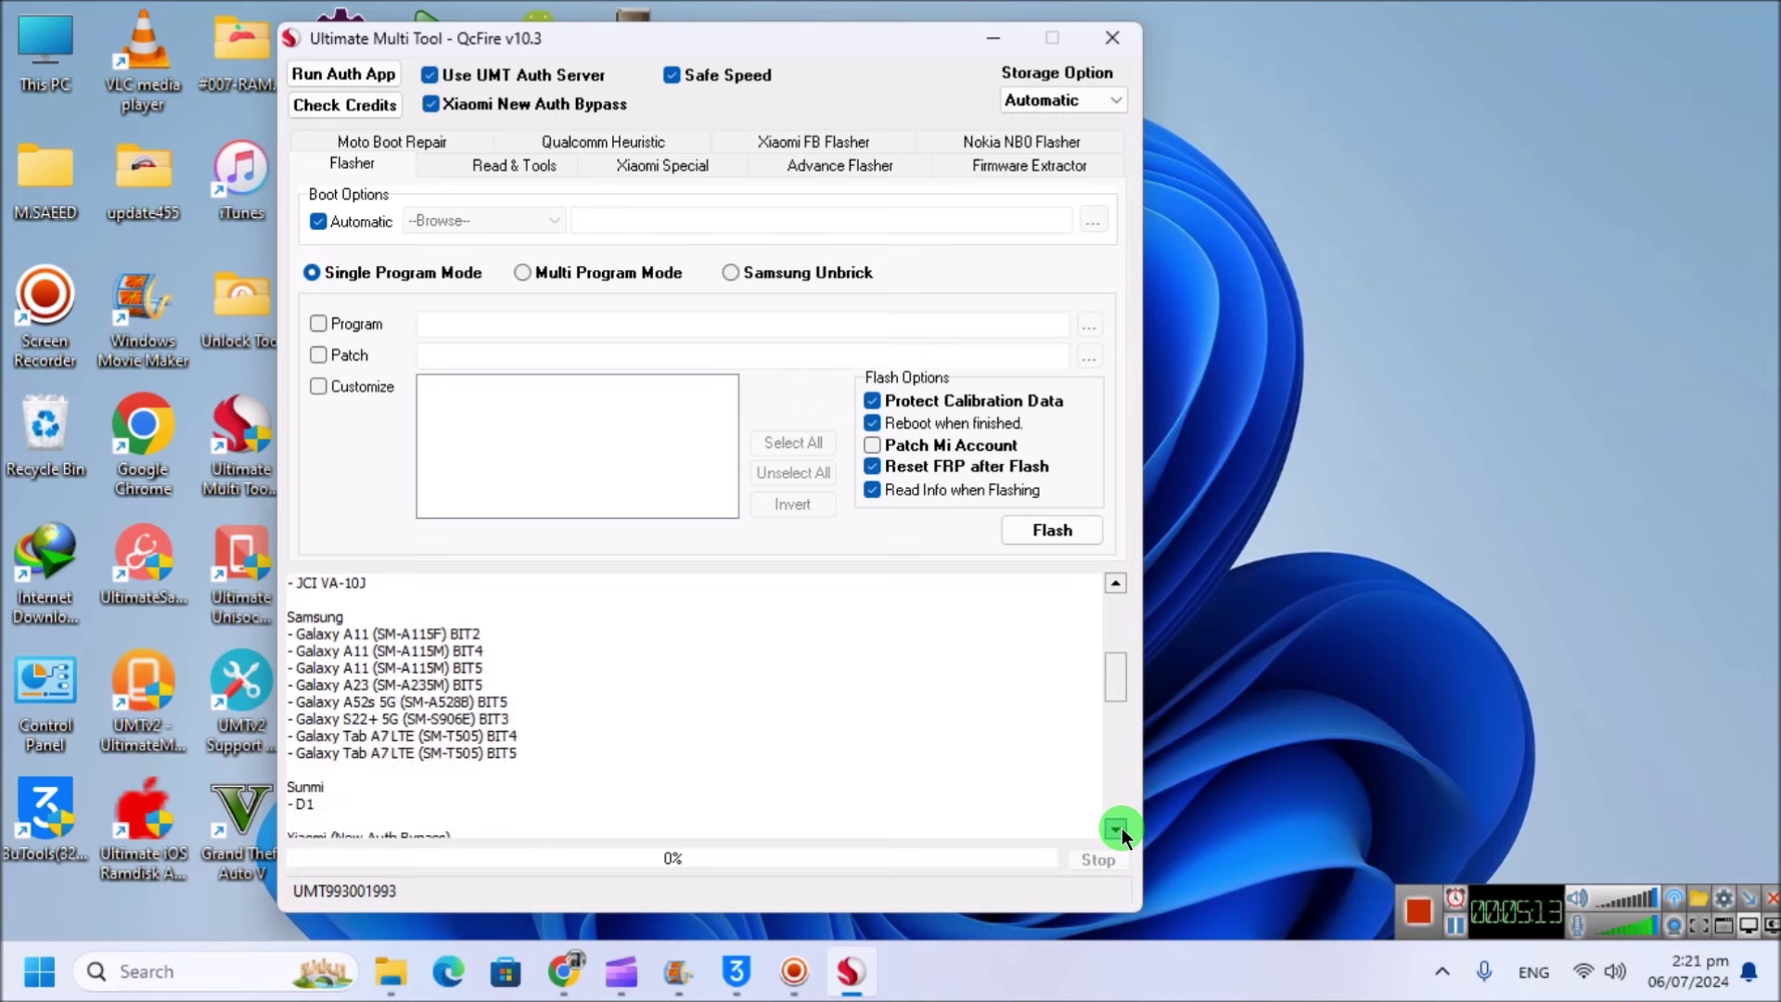
left_click(1122, 827)
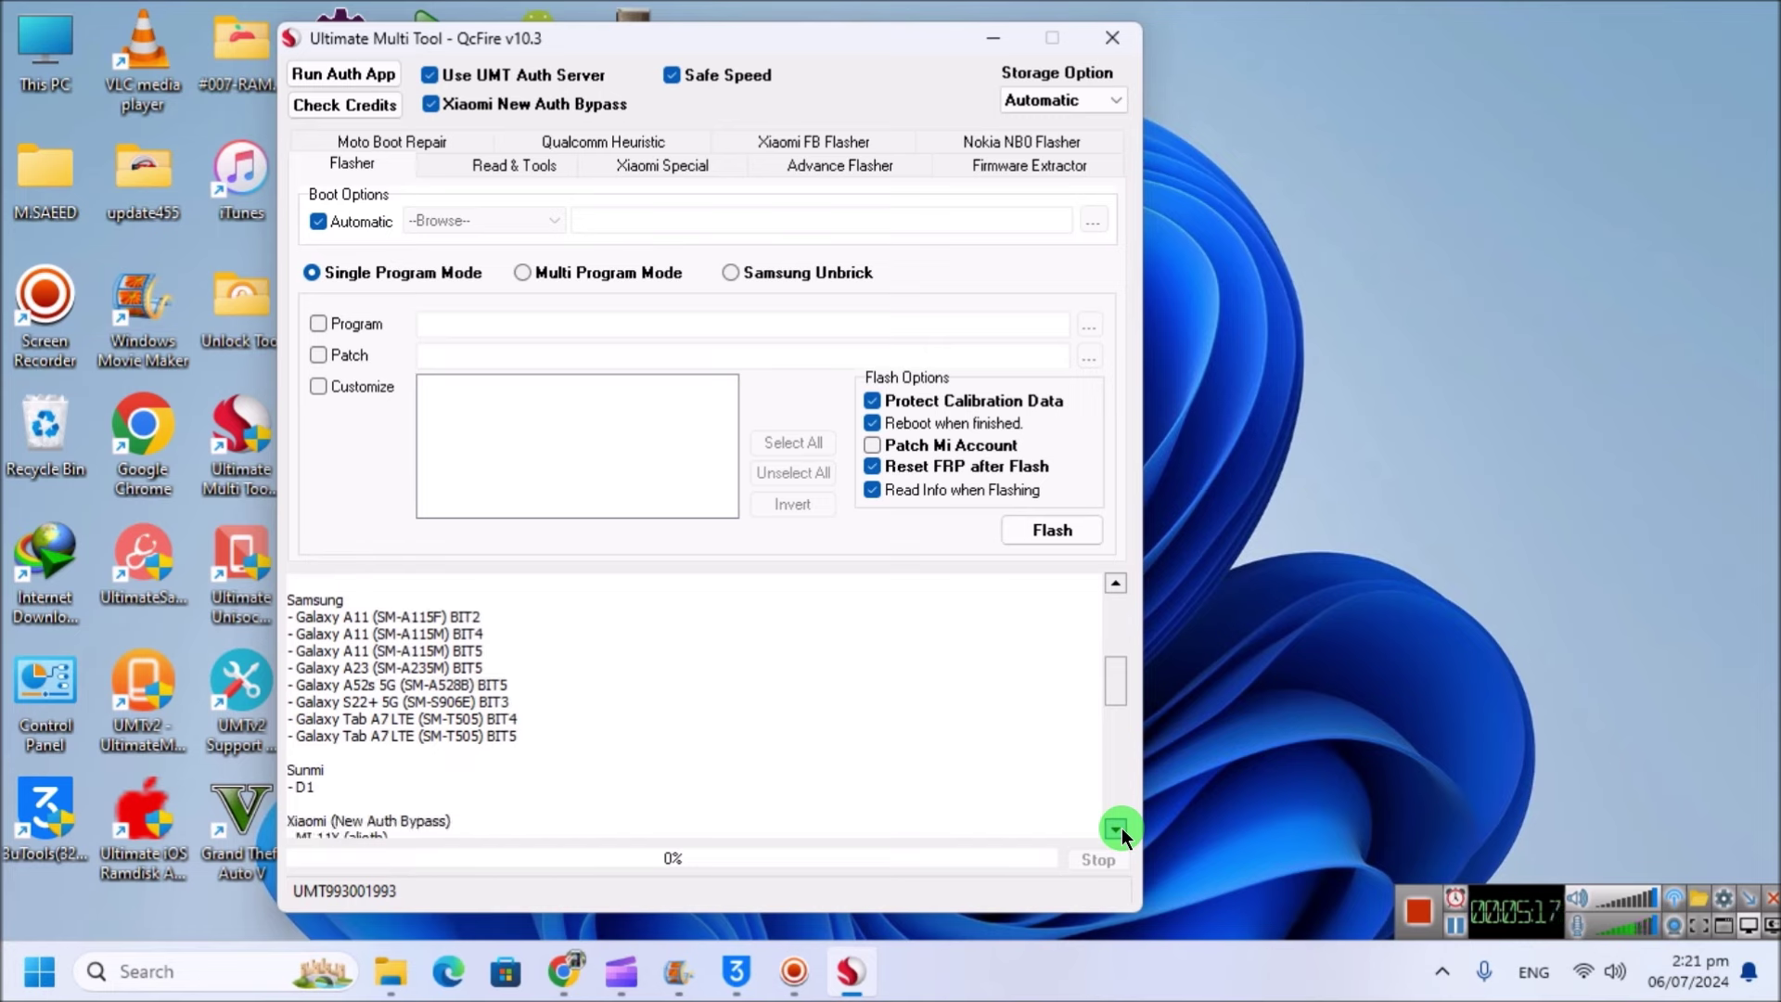
left_click(1122, 828)
left_click(1122, 827)
left_click(1122, 827)
left_click(1121, 827)
left_click(1121, 828)
left_click(1122, 828)
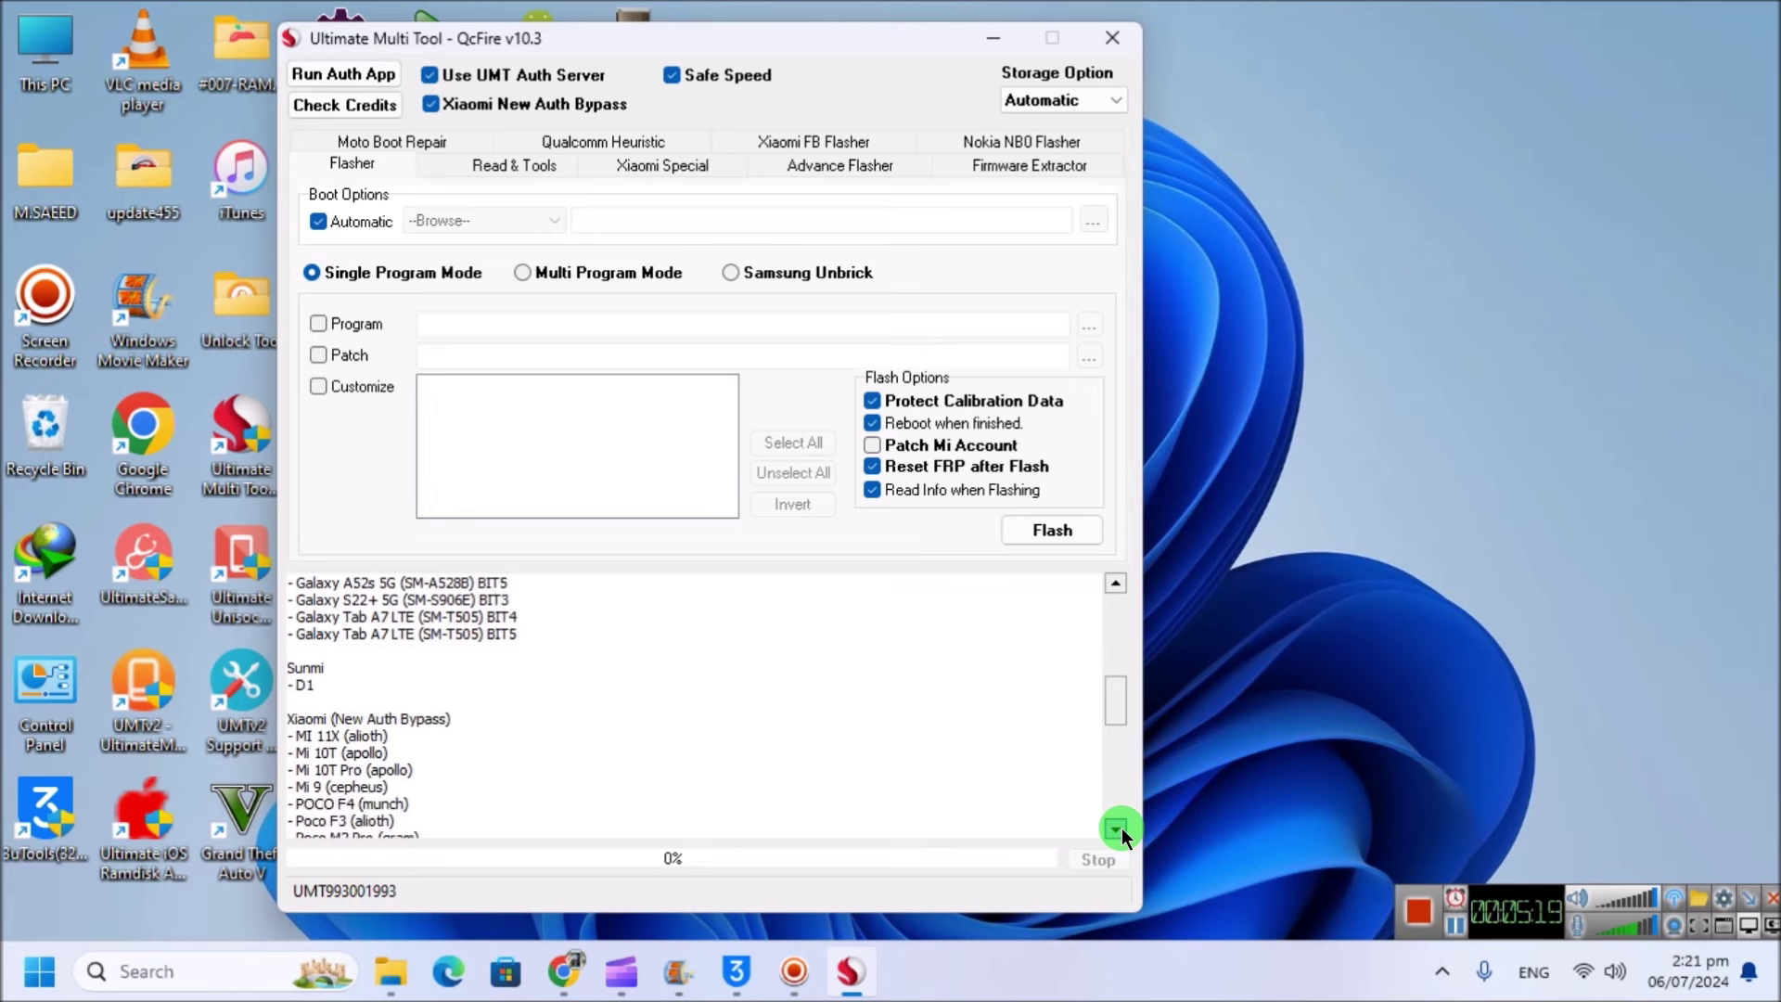
left_click(1121, 827)
left_click(1122, 827)
left_click(1121, 828)
left_click_drag(1120, 828, 1122, 827)
left_click(1121, 828)
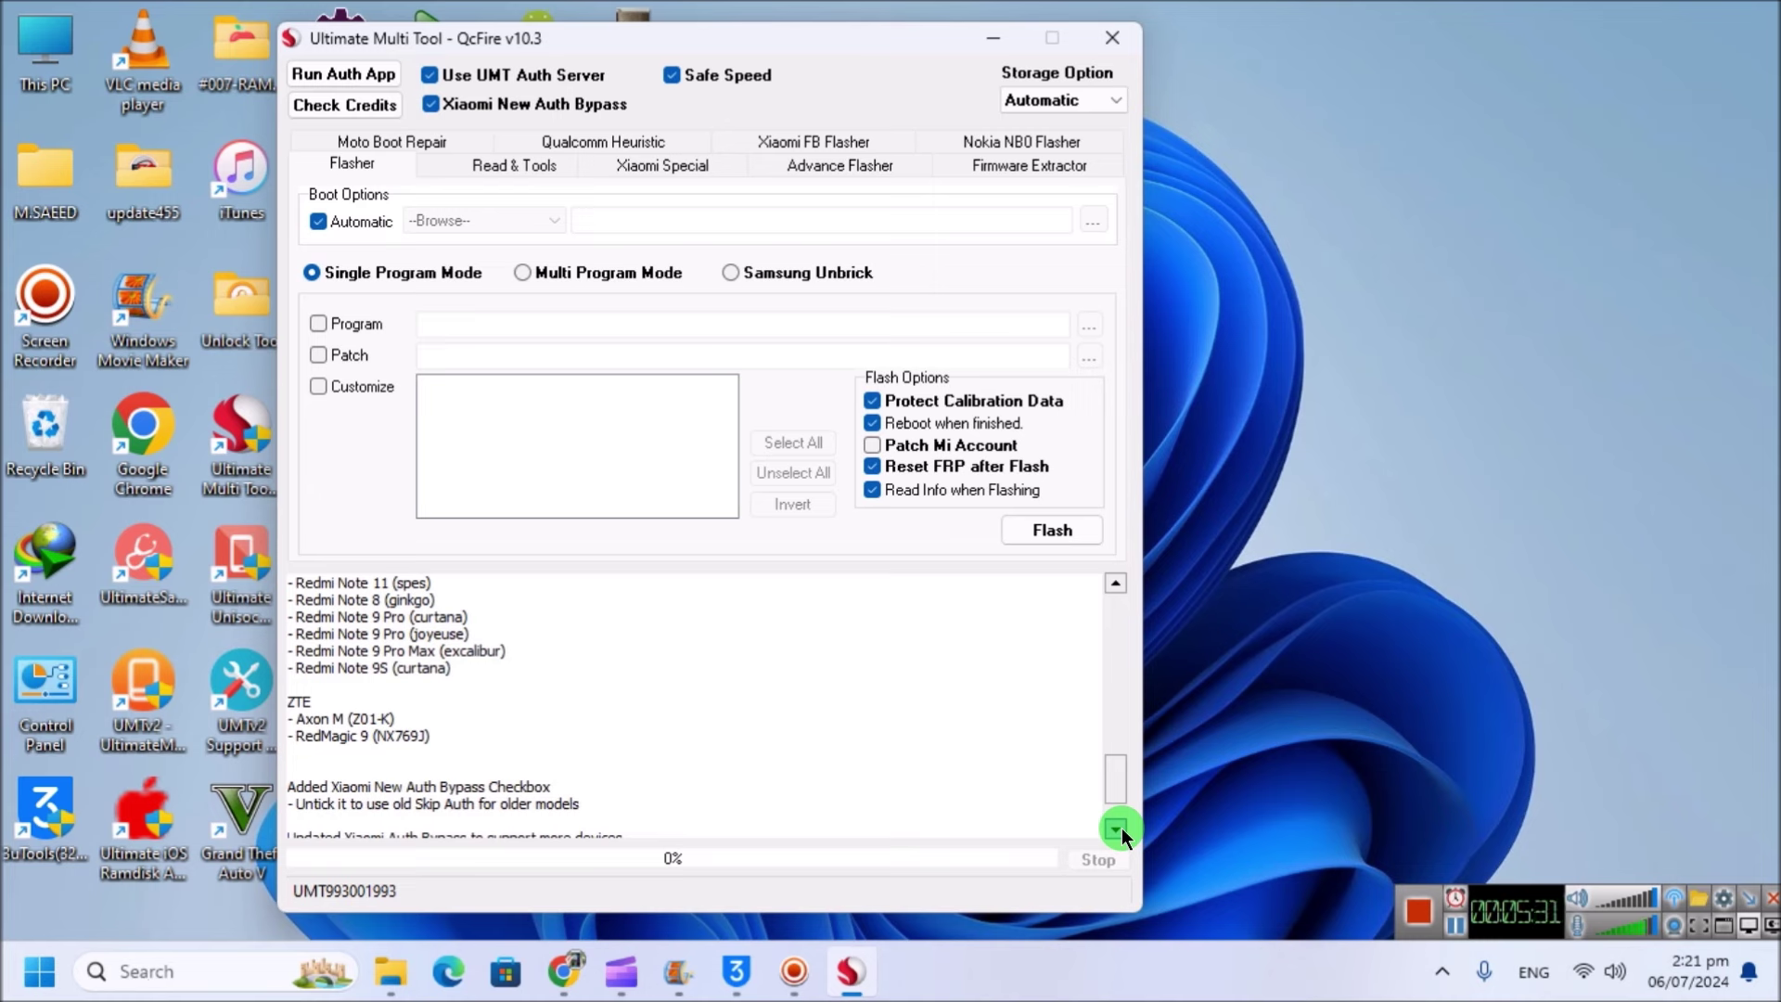
left_click(1117, 828)
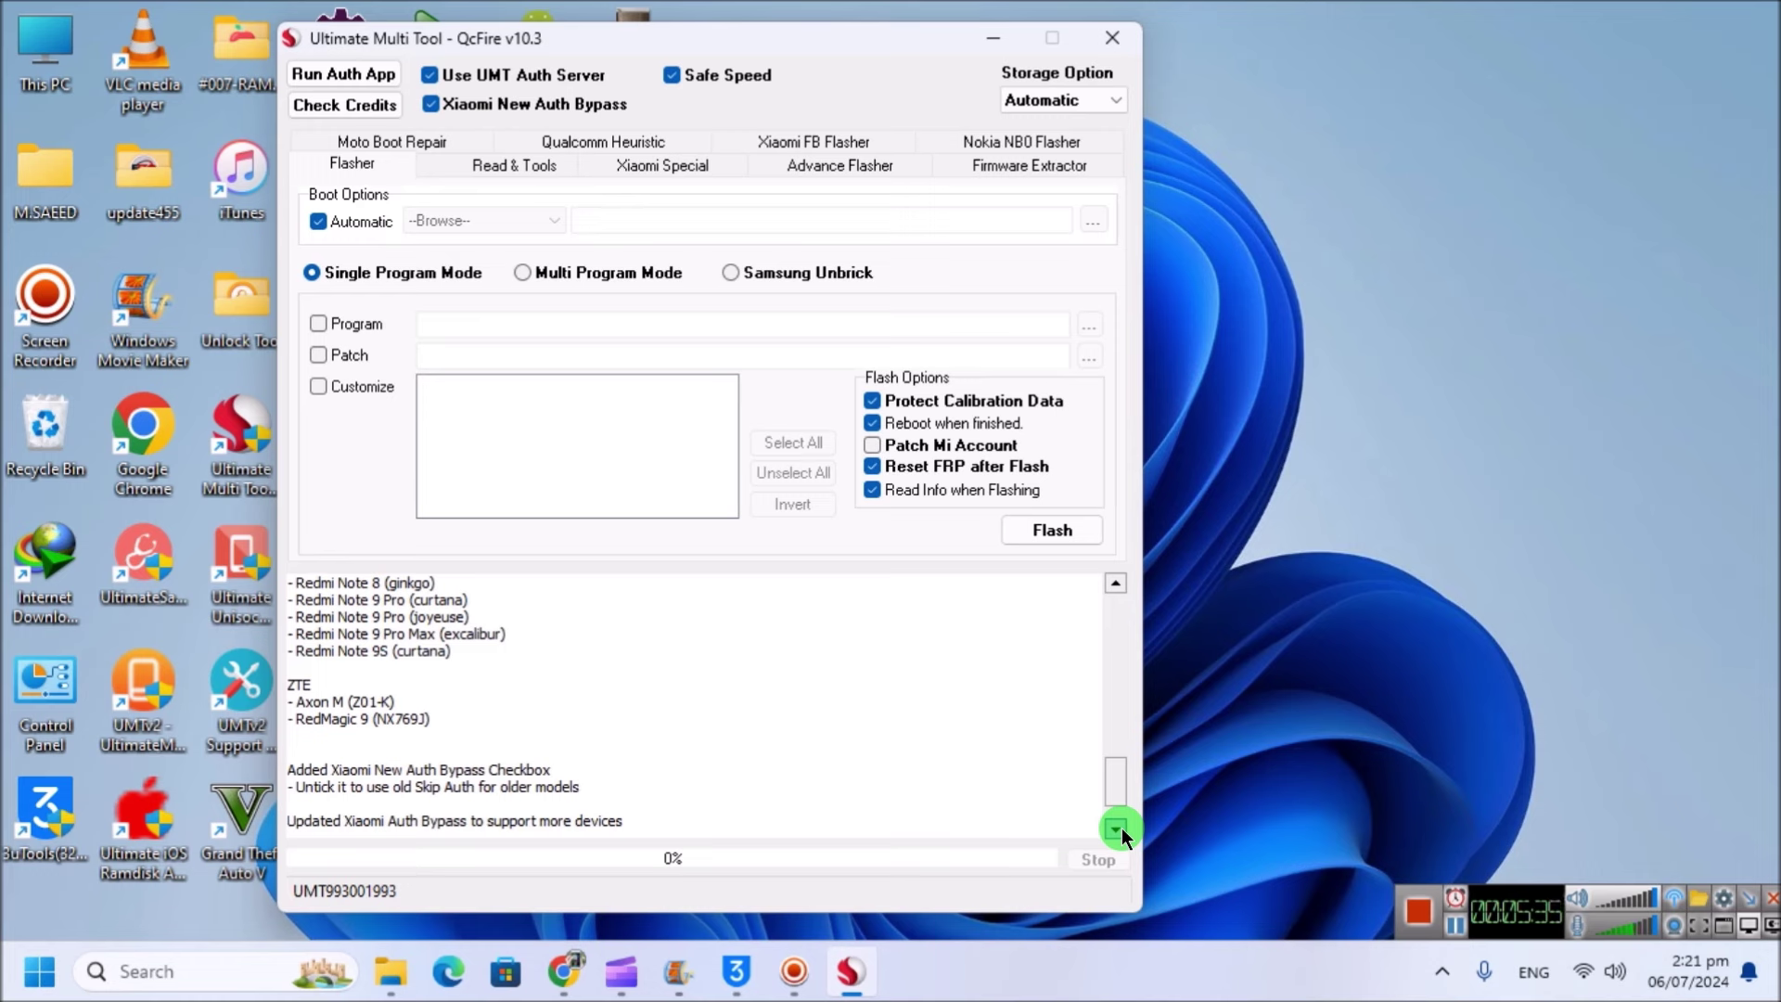
left_click(1116, 828)
left_click(1117, 829)
left_click(1117, 828)
left_click(1117, 828)
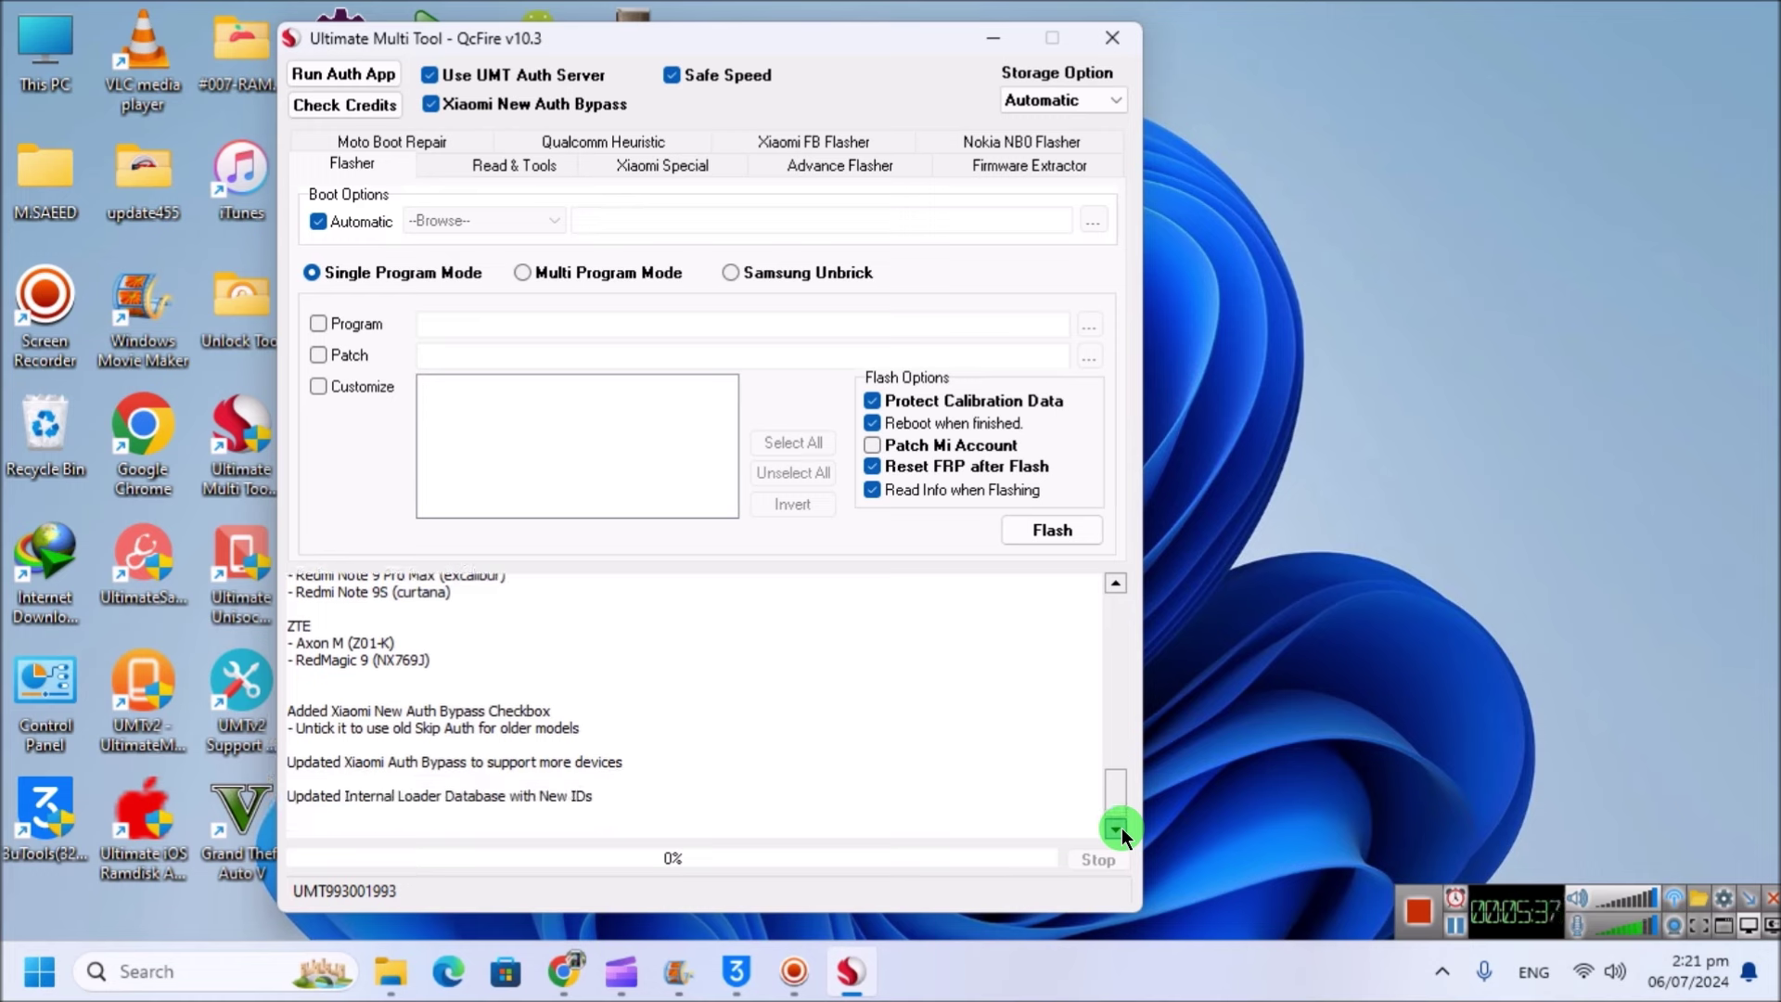